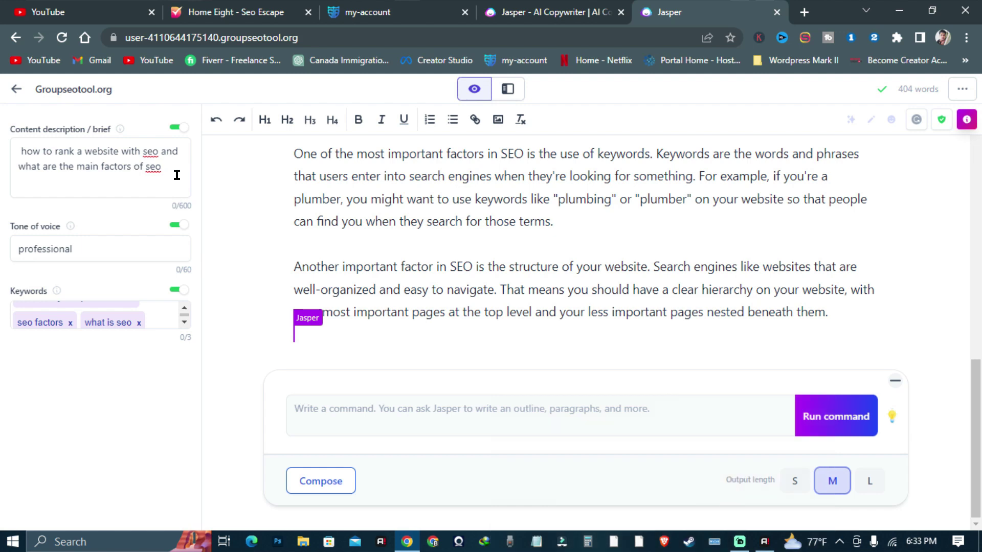
Open the Google homepage at google.com.bd in a new browser tab
scroll(438, 339, "up", 10)
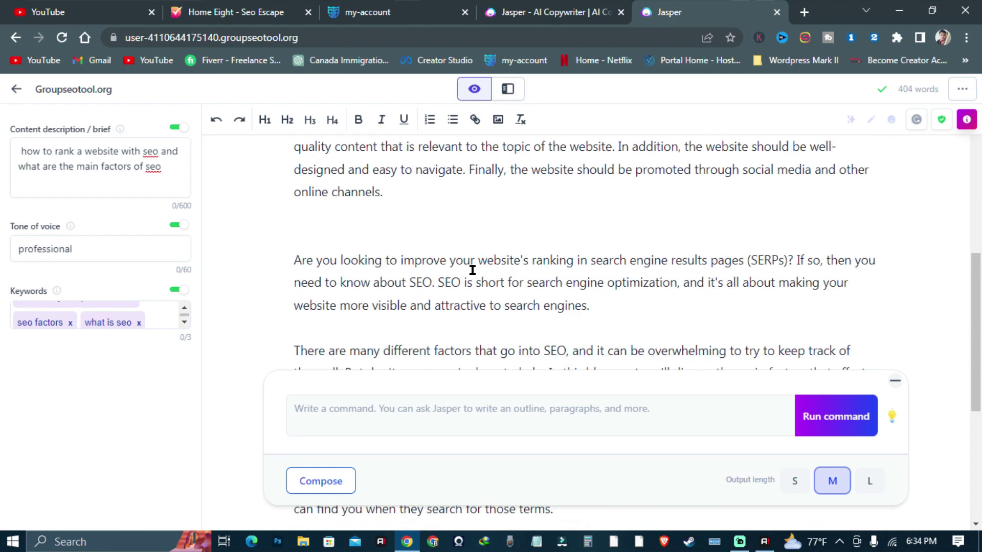
scroll(877, 269, "down", 3)
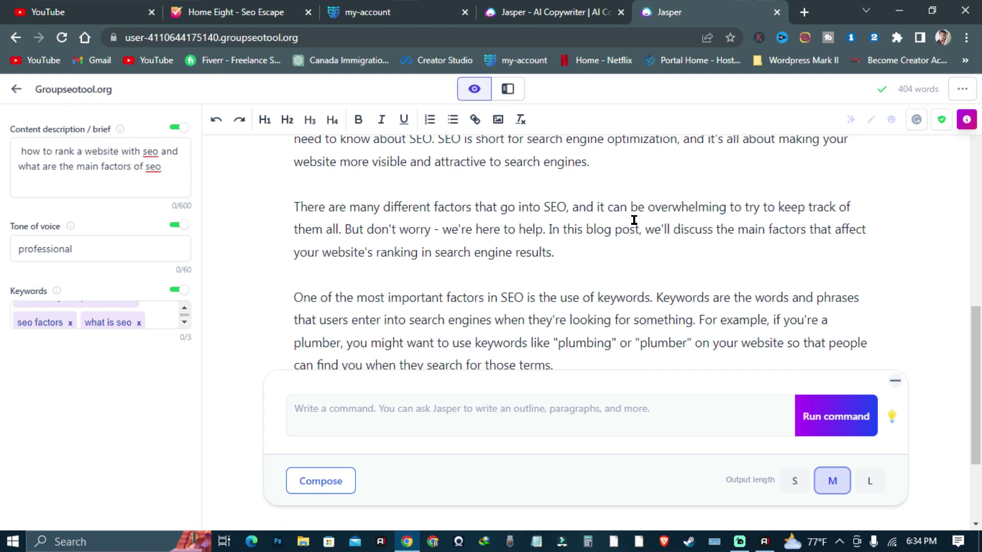
scroll(636, 219, "down", 3)
left_click(806, 11)
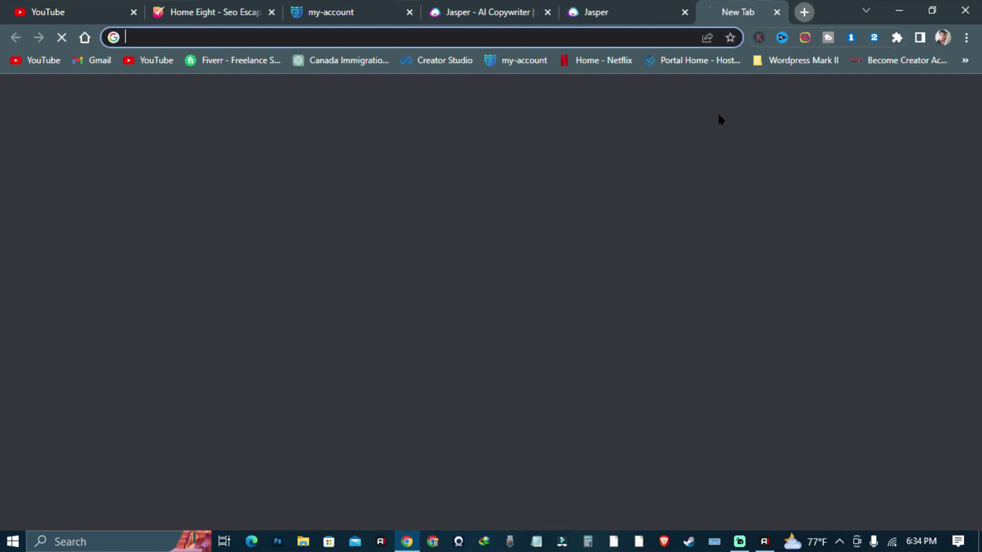
type("google.com.bd/?gws_rd=cr&ei=NWcEWLbeH8r6vATN17SACw")
key("Return")
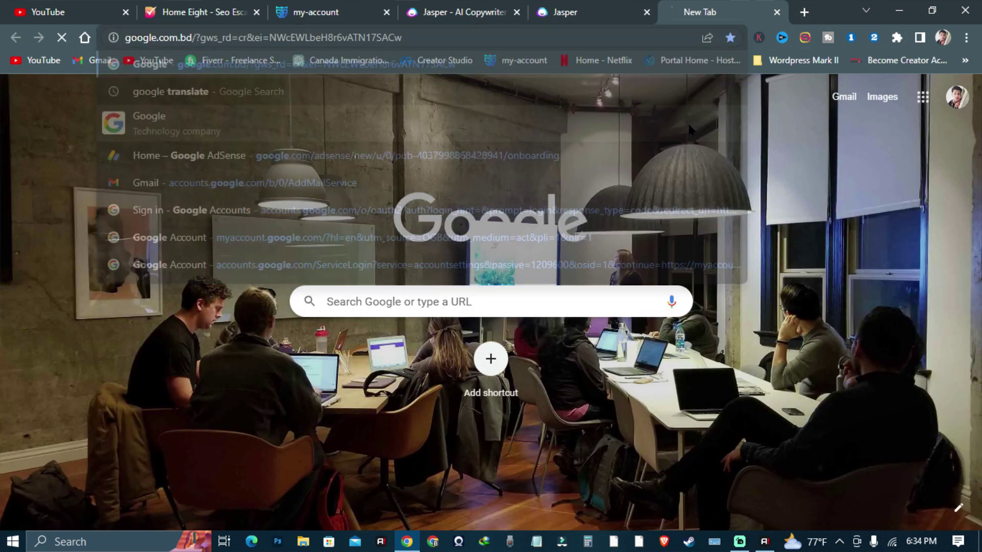
Enter "search engine" as a Google query to look through the suggested article topics
left_click(548, 212)
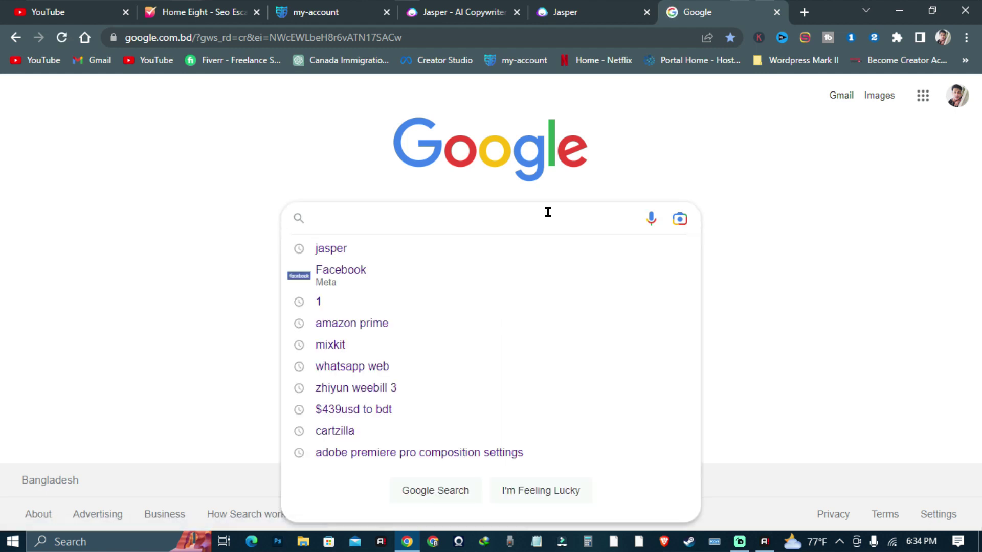
type("seo")
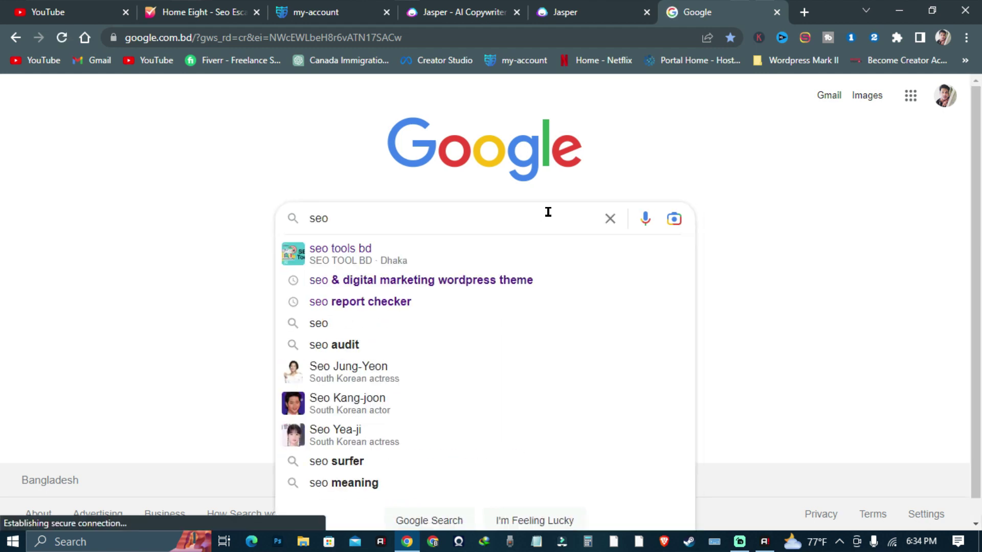
key("BackSpace")
key("BackSpace")
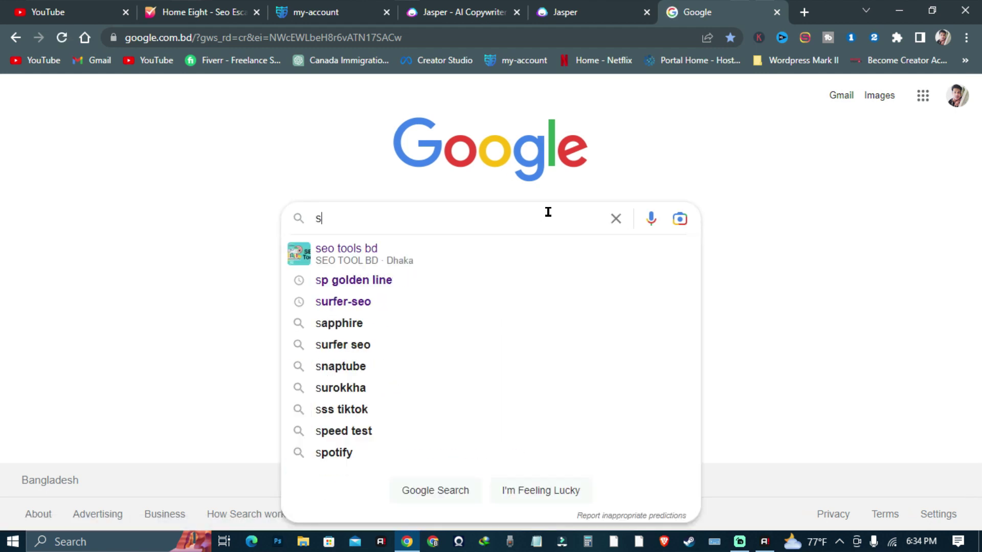
type("earch e")
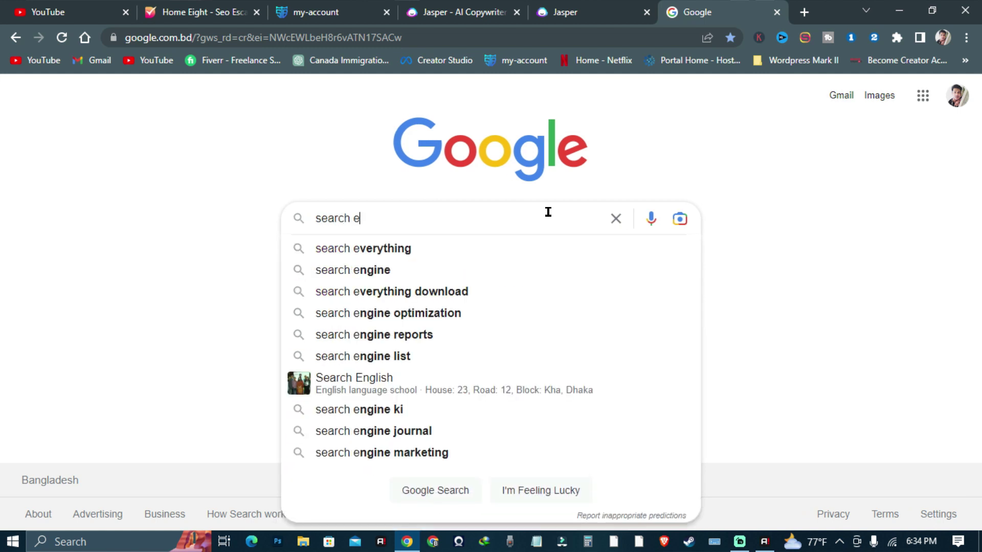
type("ngine")
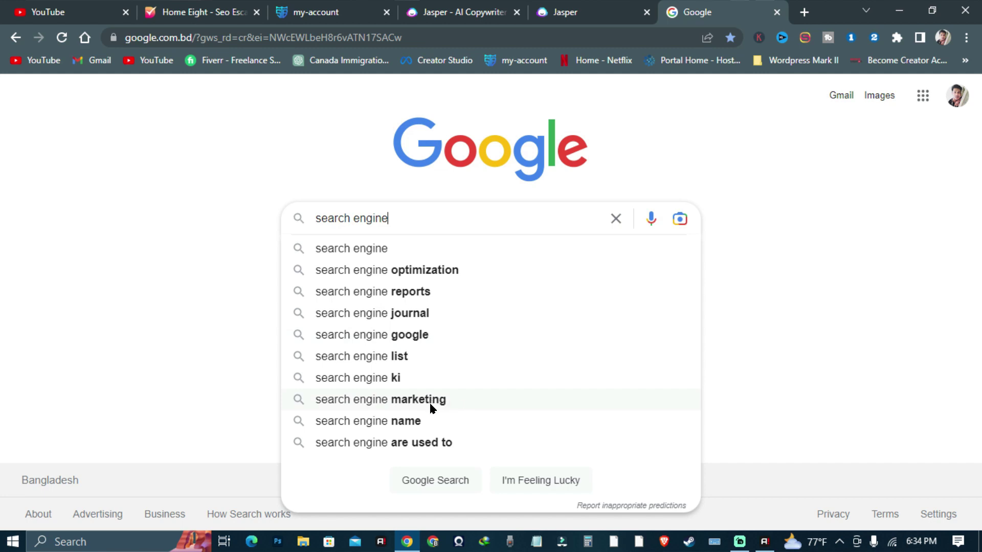
Return to the Jasper document and add the line "What is Search Engine Marketing in 2023" at the end of the article
left_click(455, 12)
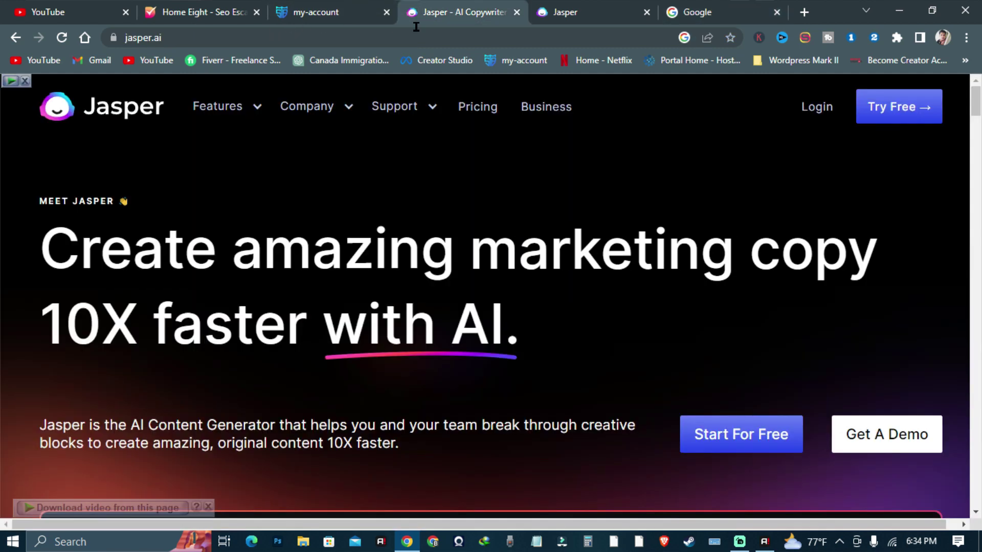
left_click(565, 12)
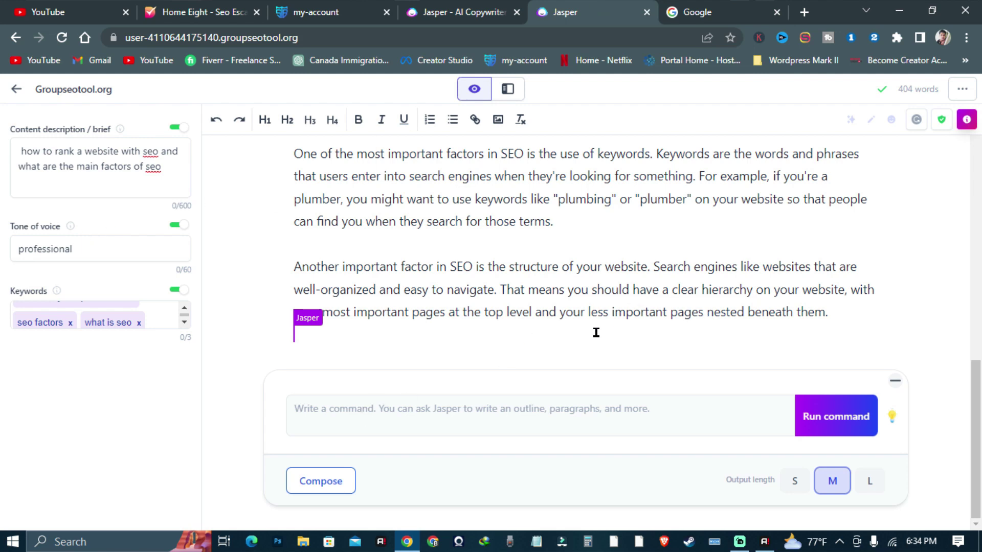
key("Return")
type("Wha")
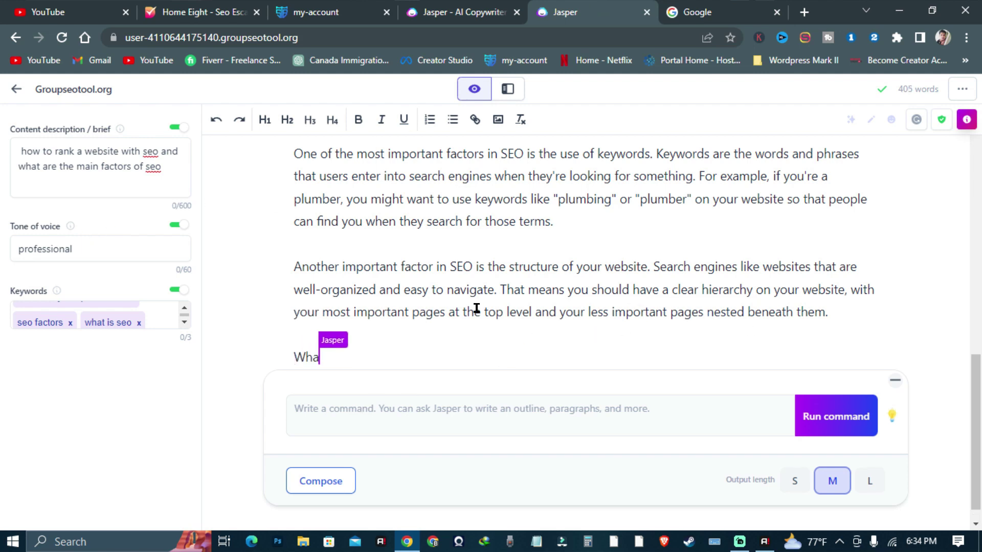
type("t is ")
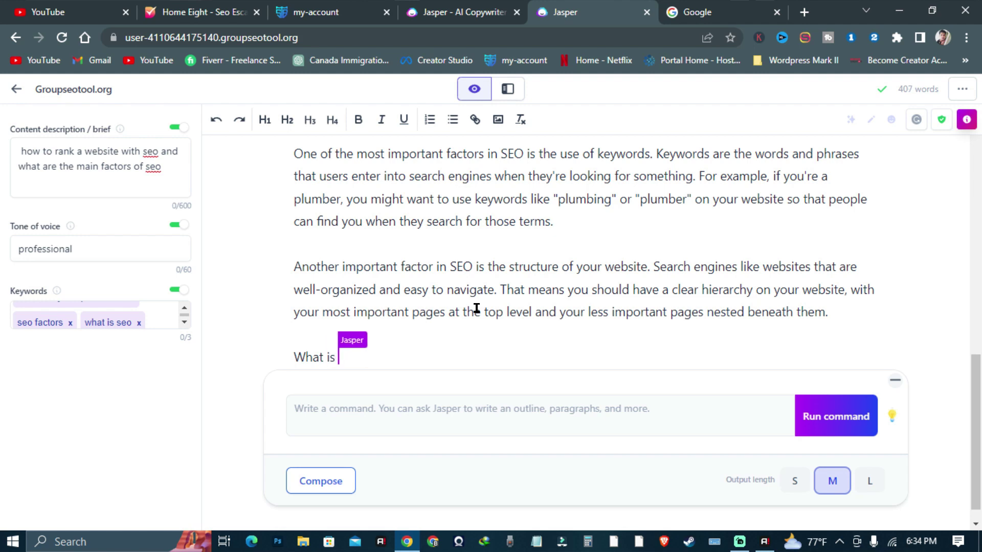
type("Sea")
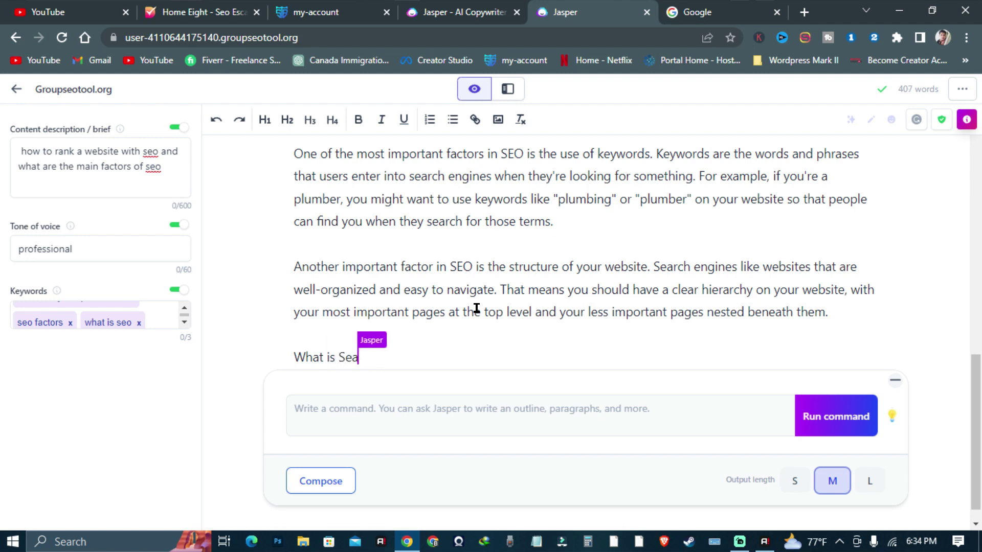
type("rch Engin")
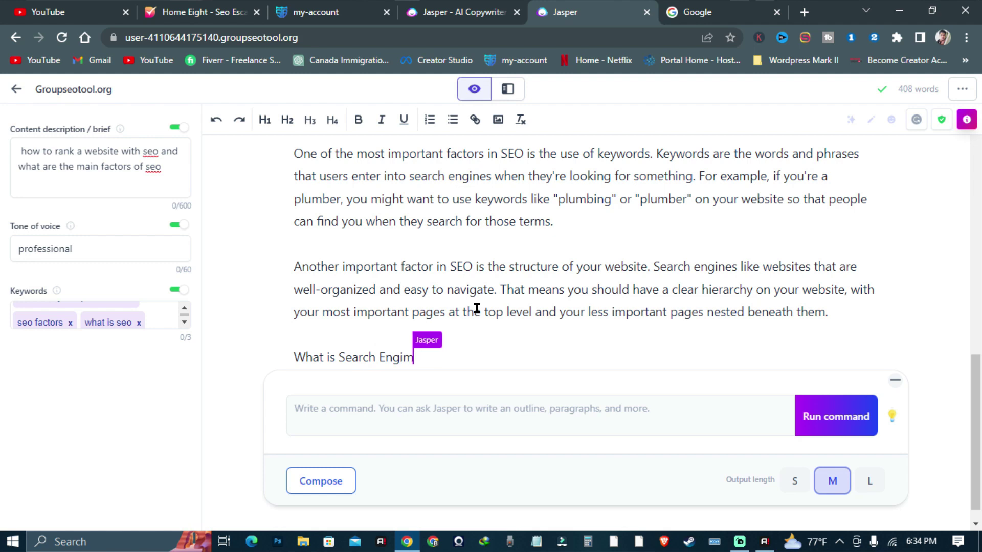
key("BackSpace")
type("ne Mar")
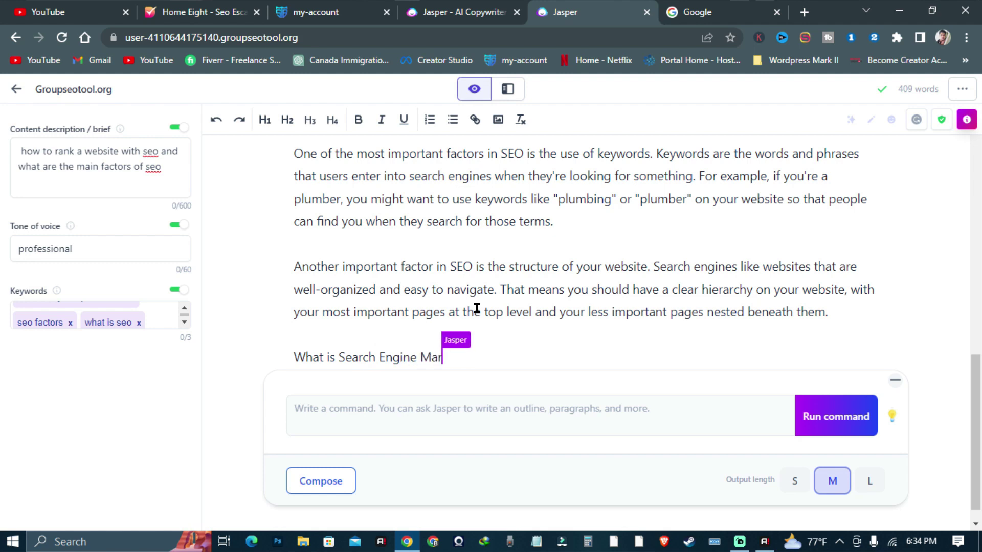
type("keting in")
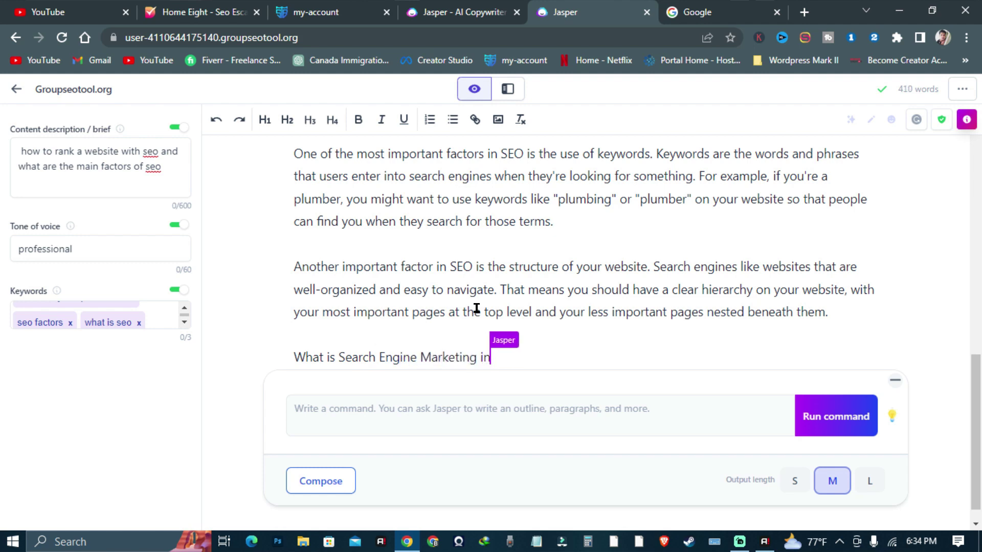
type(" 2023")
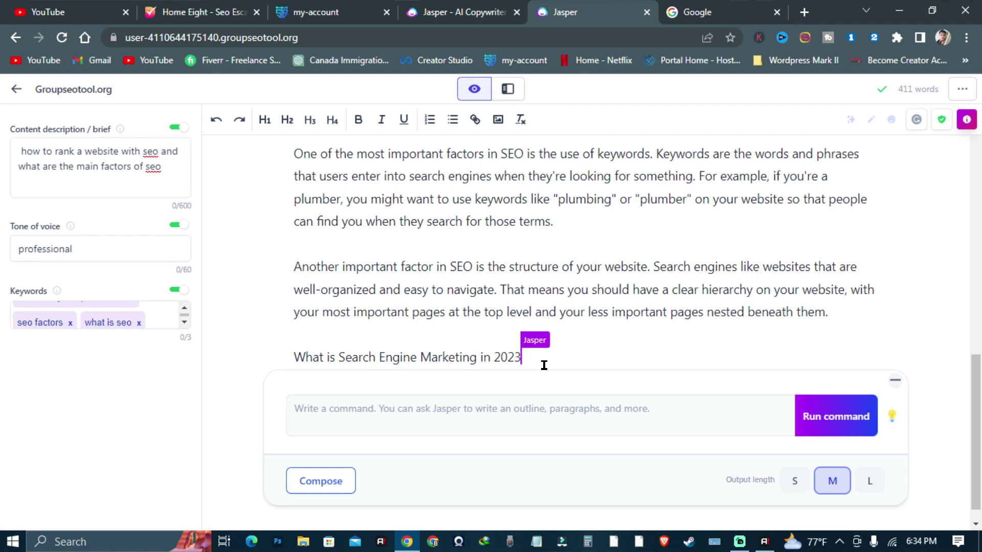
Replace the content description with a copy of the line "What is Search Engine Marketing in 2023"
left_click_drag(543, 365, 271, 355)
key("ctrl+c")
triple_click(88, 170)
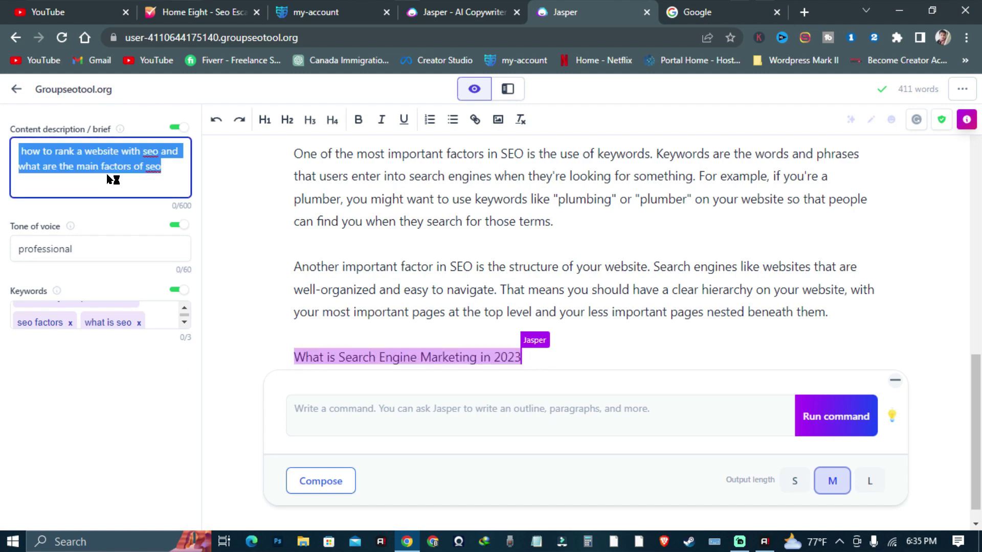
key("ctrl+s")
left_click(855, 384)
key("ctrl+v")
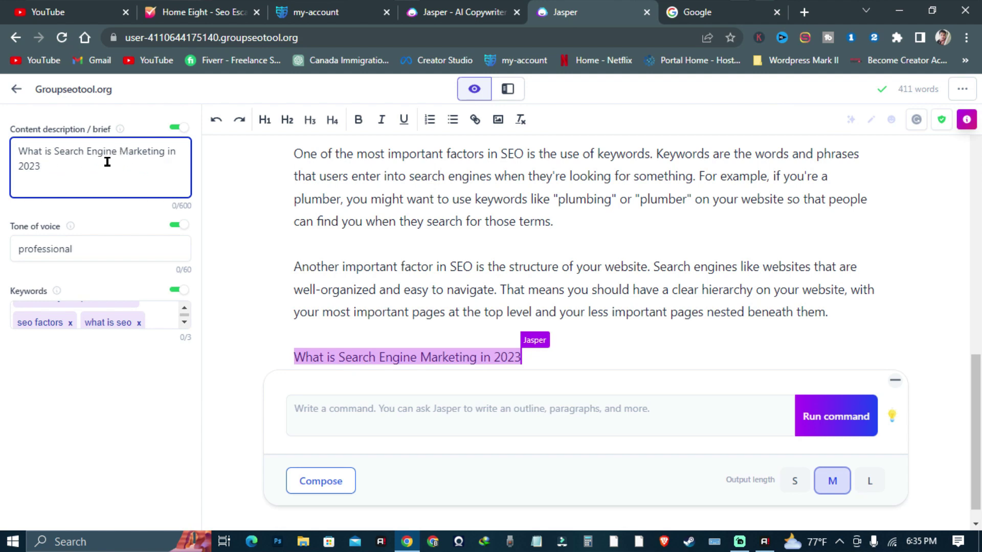
Add "search engine marketing" as a keyword for the document
left_click(138, 323)
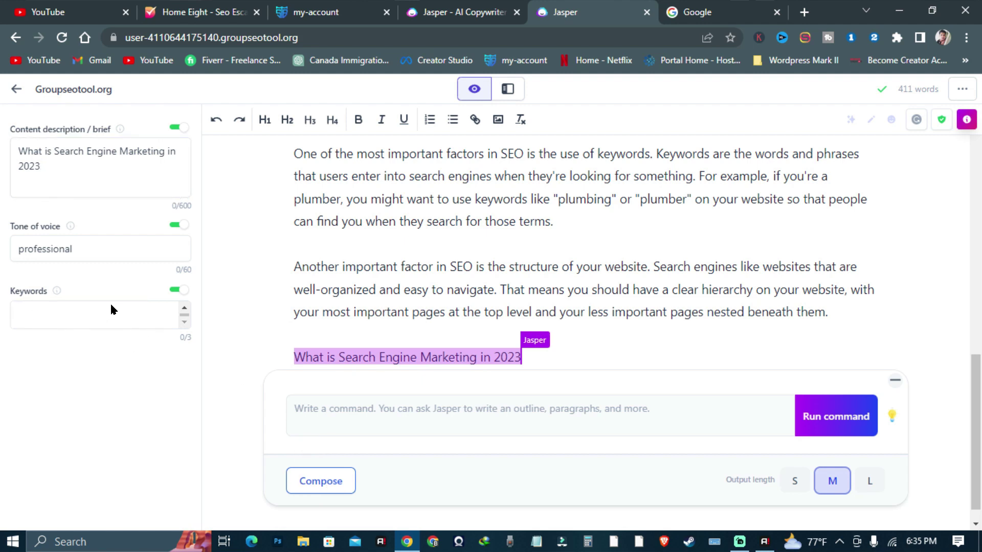
type("search engine marketing")
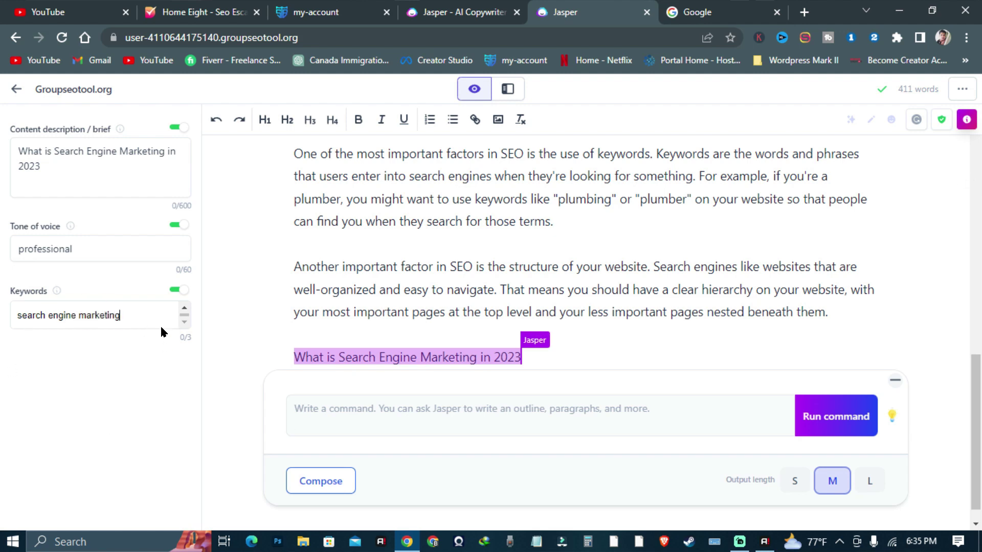
key("ctrl+BackSpace")
key("ctrl+BackSpace")
key("ctrl+BackSpace")
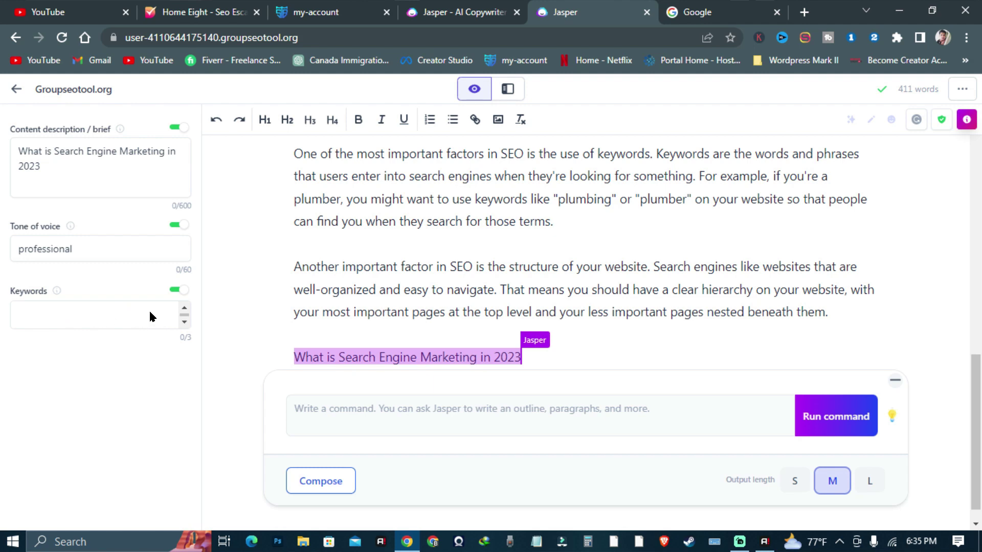
key("ctrl+z")
key("ctrl+z")
key("ctrl+z")
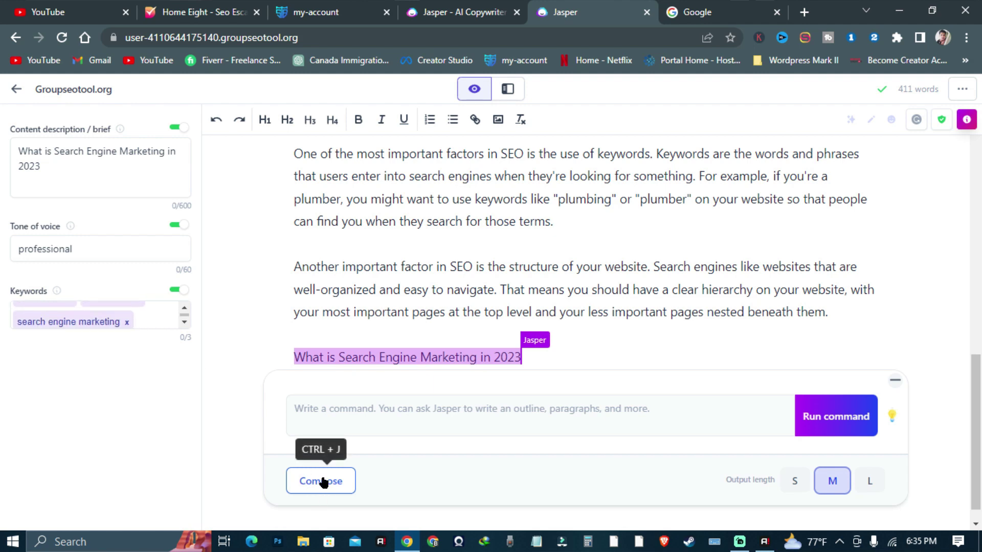
Format the line "What is Search Engine Marketing in 2023" as an H2 heading
left_click(323, 482)
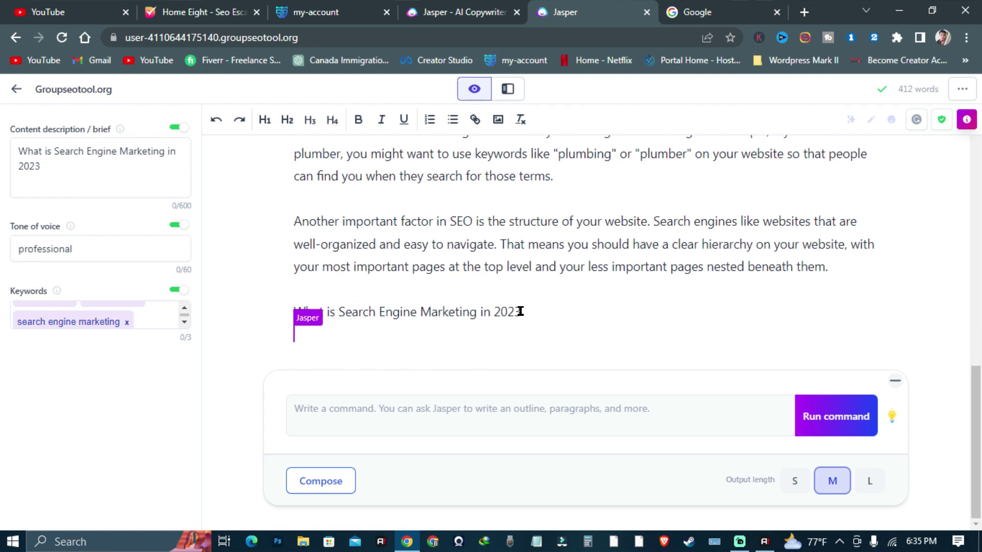
left_click_drag(520, 311, 351, 309)
left_click(296, 313)
left_click_drag(291, 309, 560, 303)
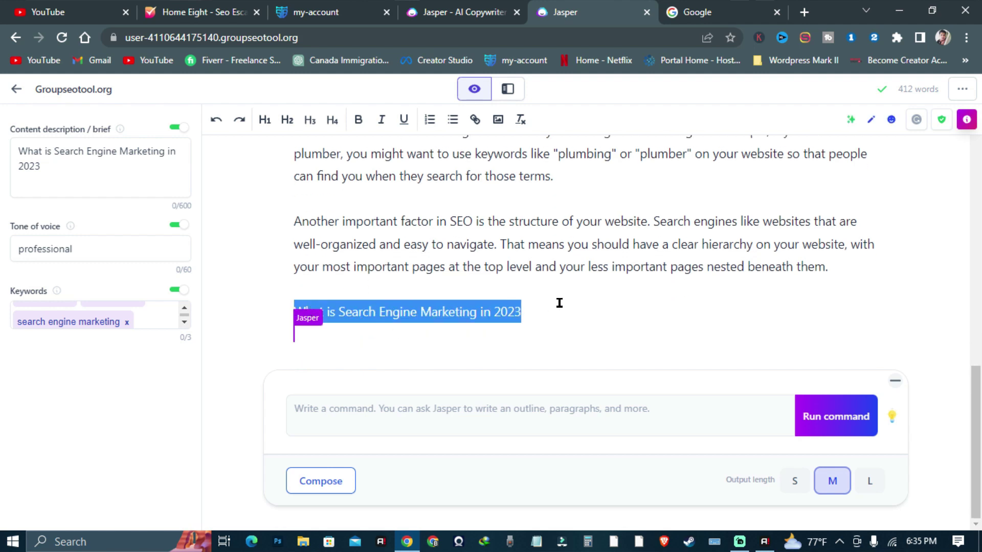
left_click(287, 119)
left_click(608, 348)
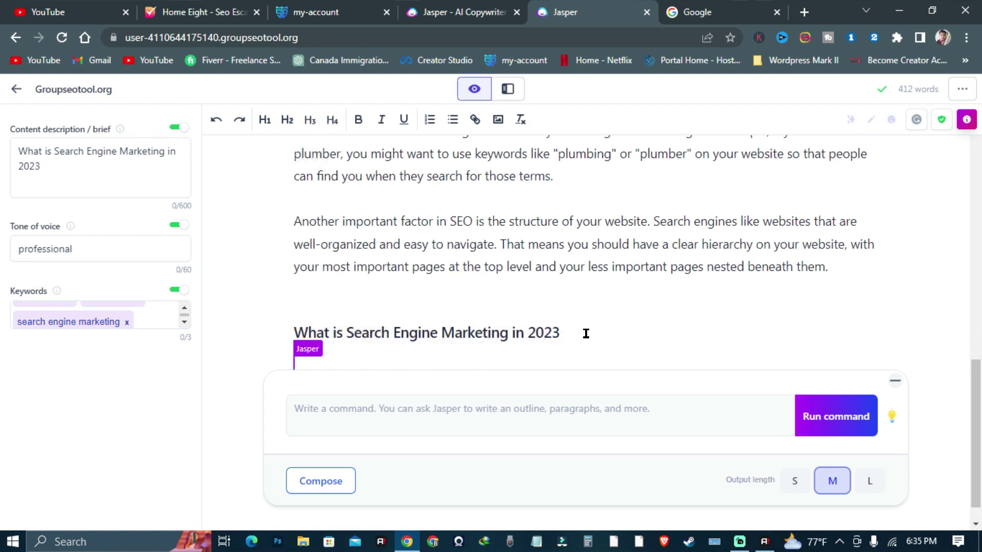
Have Jasper compose medium-length content beneath the "What is Search Engine Marketing in 2023" heading and read through it
scroll(326, 455, "down", 1)
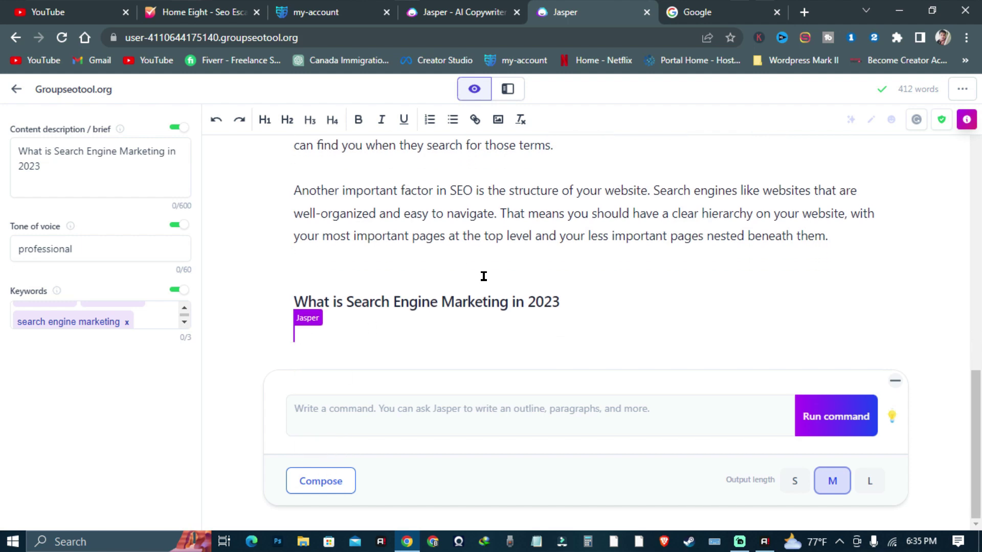
left_click(319, 481)
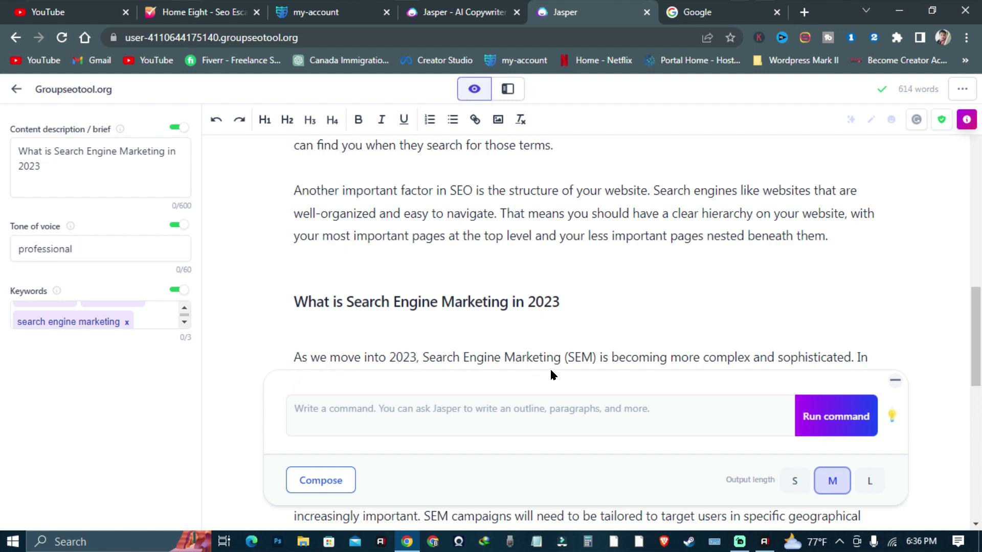
scroll(953, 328, "down", 3)
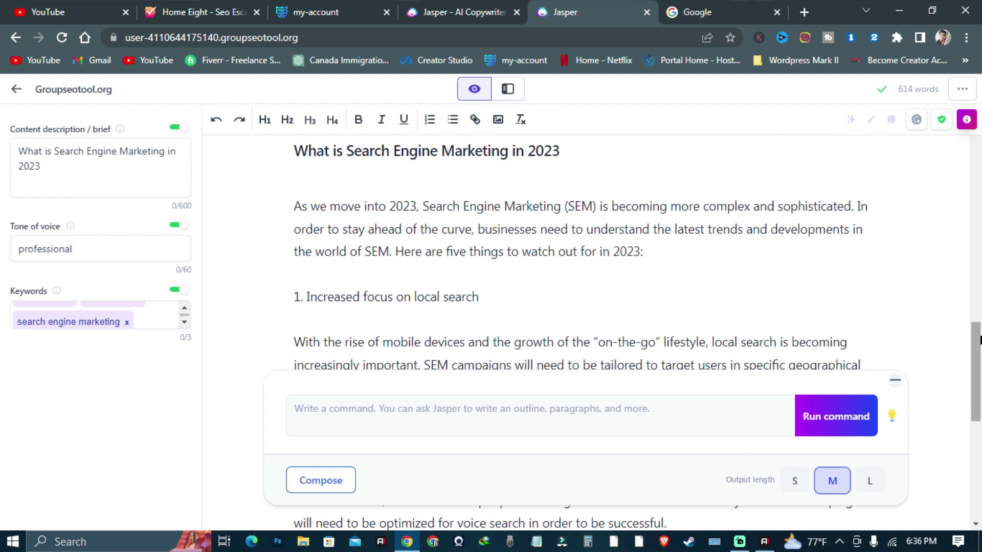
scroll(637, 317, "down", 8)
scroll(391, 276, "up", 4)
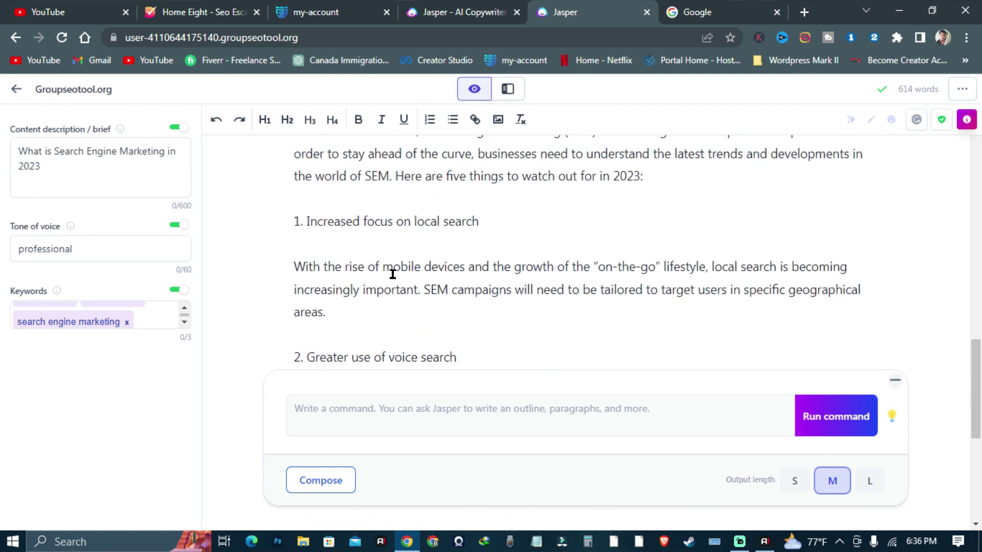
scroll(287, 224, "down", 1)
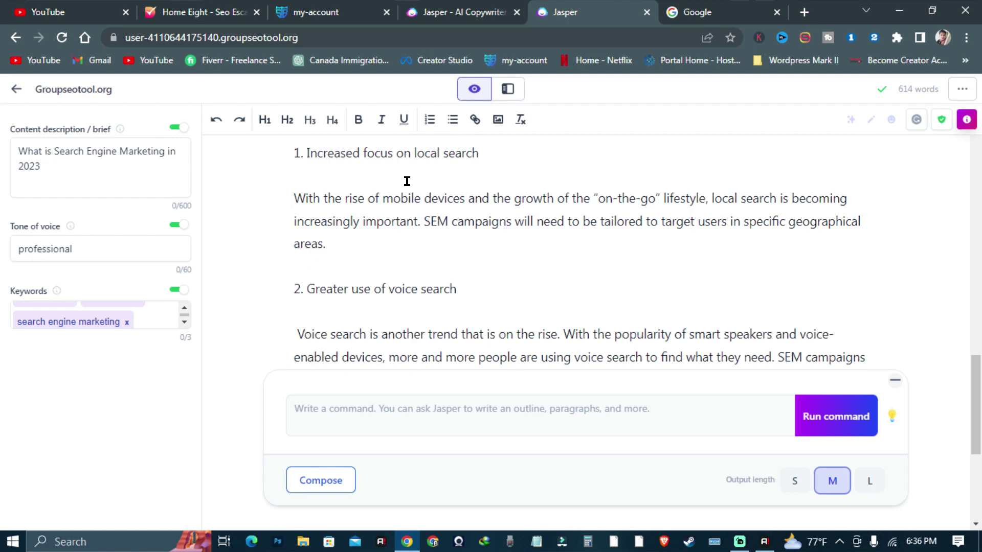
scroll(417, 182, "down", 1)
scroll(406, 228, "down", 1)
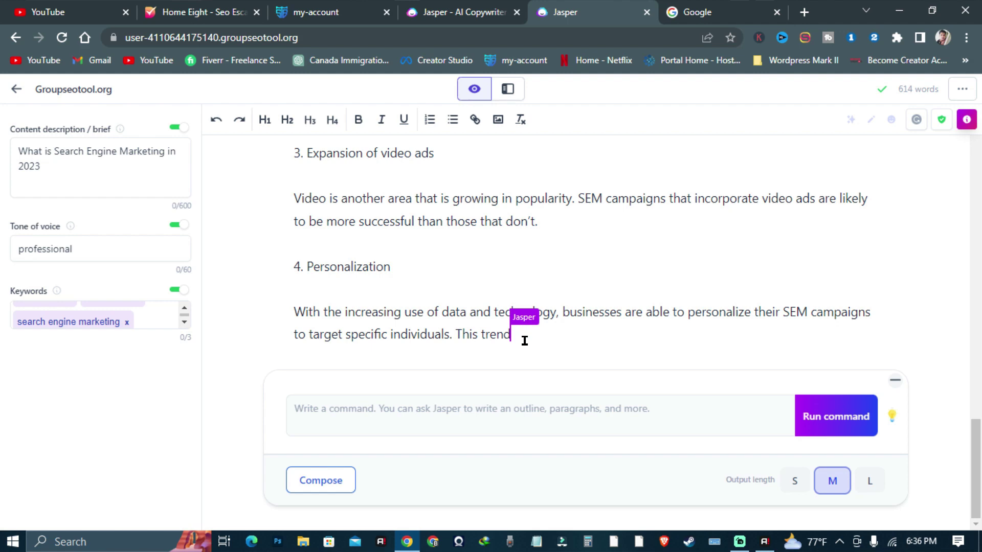
Have Jasper compose further content at the end of the article and check the added text
left_click(346, 484)
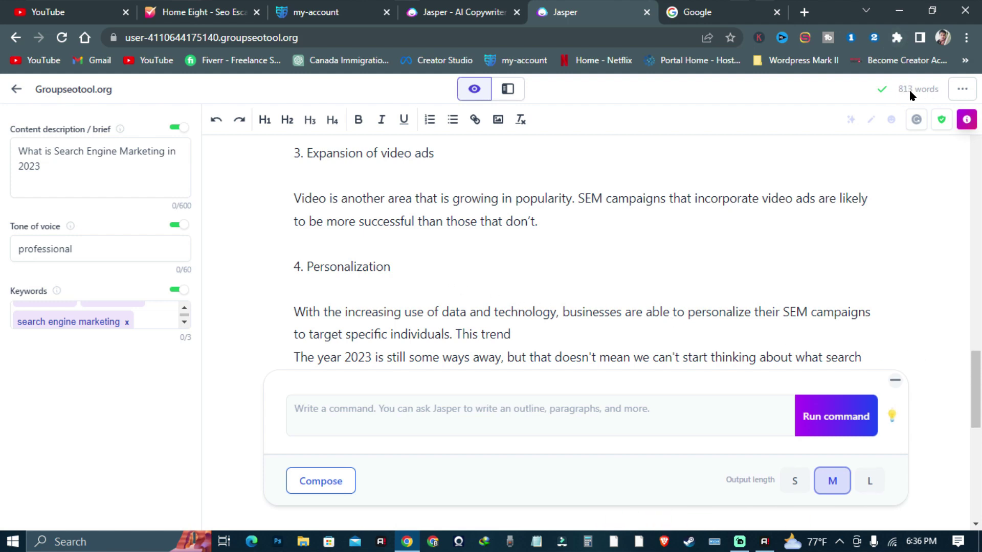
left_click_drag(979, 412, 977, 508)
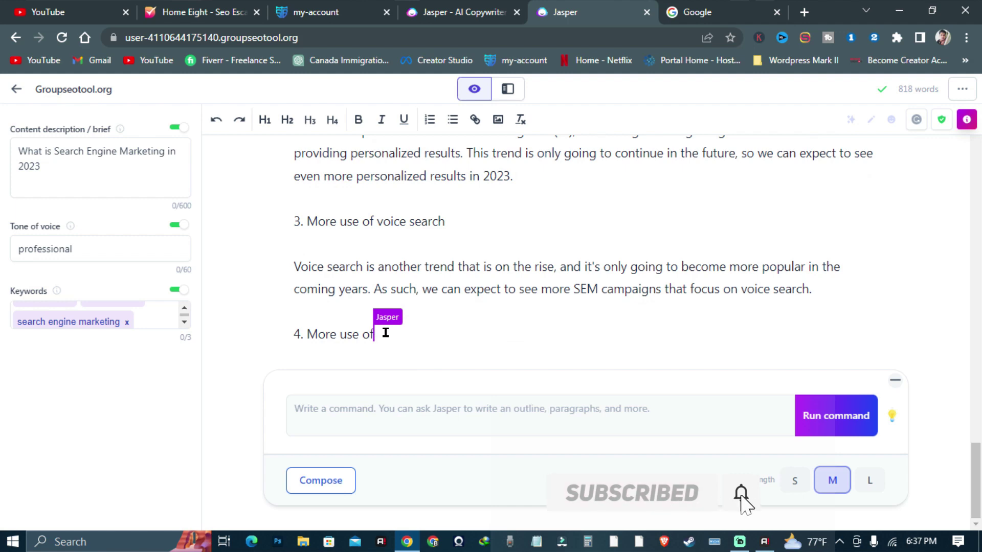
Check Google's search suggestions for "search engine" and return to the Jasper document
left_click(723, 12)
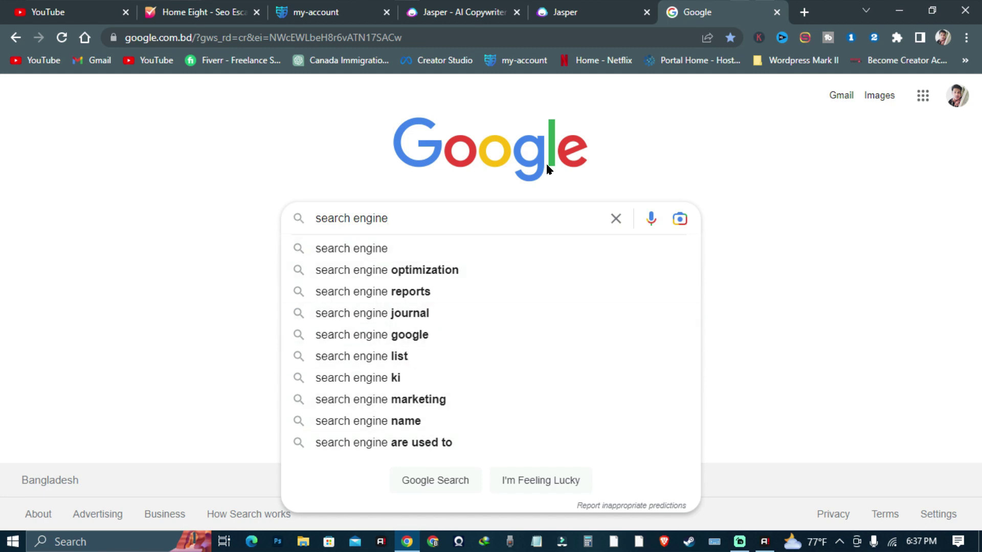
key("ctrl+shift+Tab")
key("ctrl+shift+Tab")
key("ctrl+Tab")
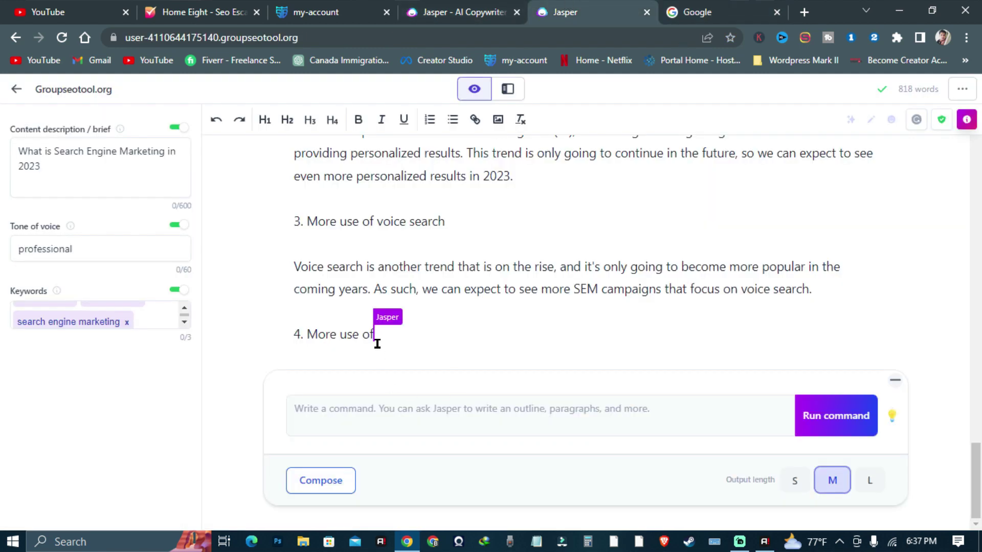
Delete the incomplete line "4. More use of" at the end of the article and review the predictions above it
left_click_drag(377, 344, 267, 328)
key("BackSpace")
scroll(417, 327, "up", 15)
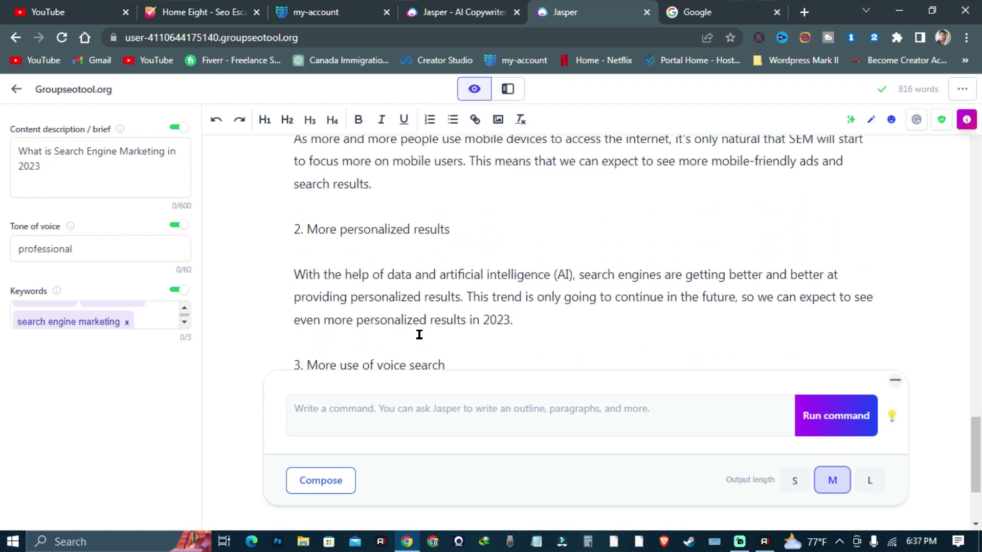
scroll(419, 335, "down", 15)
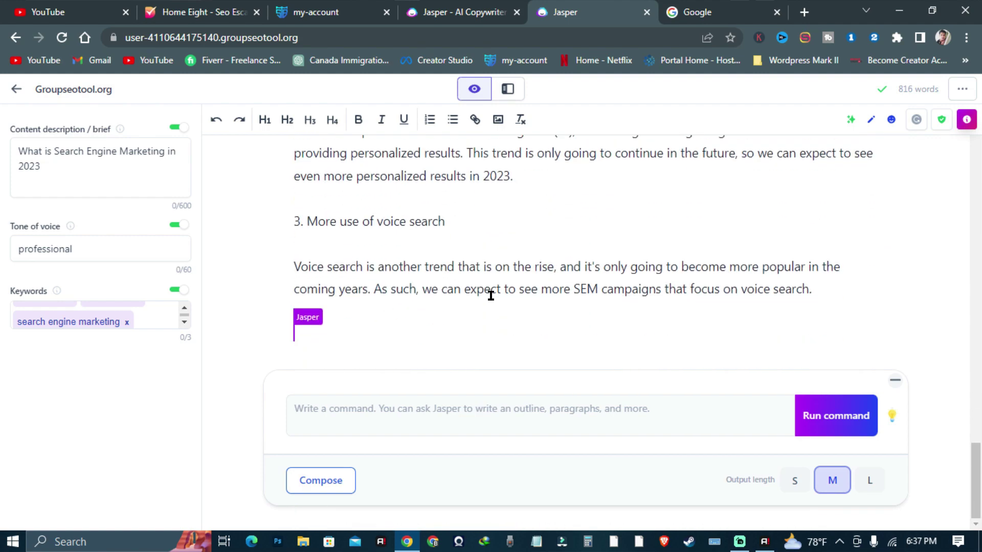
scroll(491, 291, "up", 5)
scroll(464, 275, "up", 1)
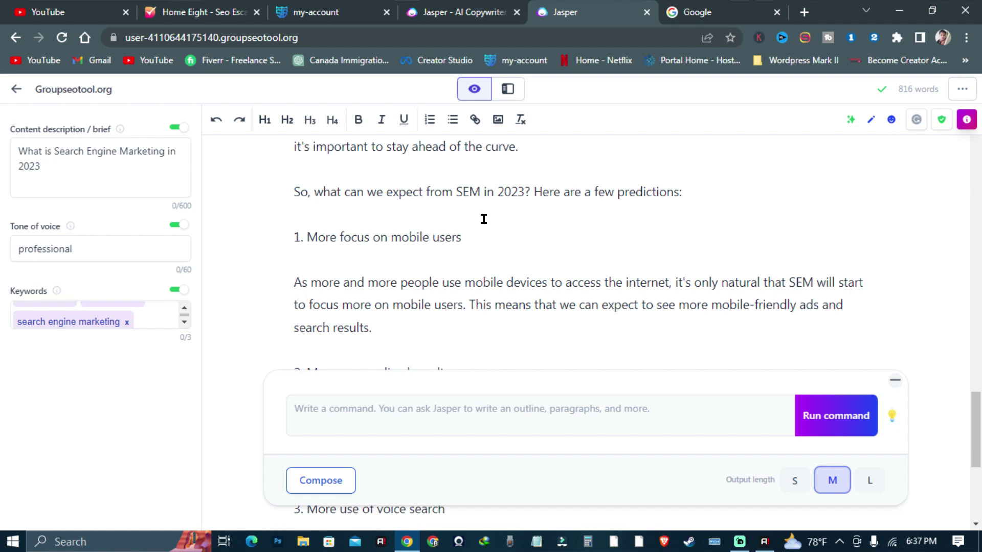
scroll(481, 205, "down", 5)
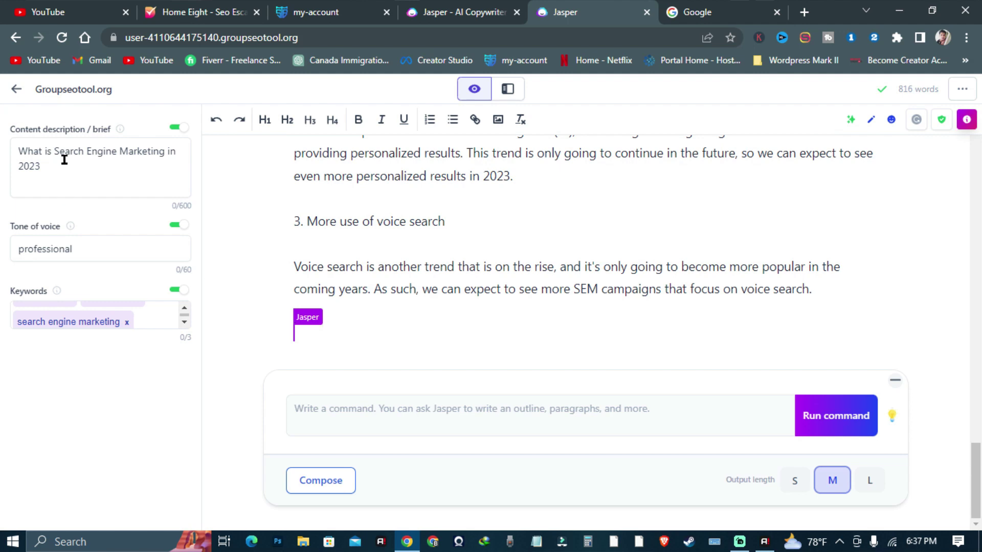
Change the content description to "What is Search Engine Optimization"
left_click_drag(118, 151, 200, 182)
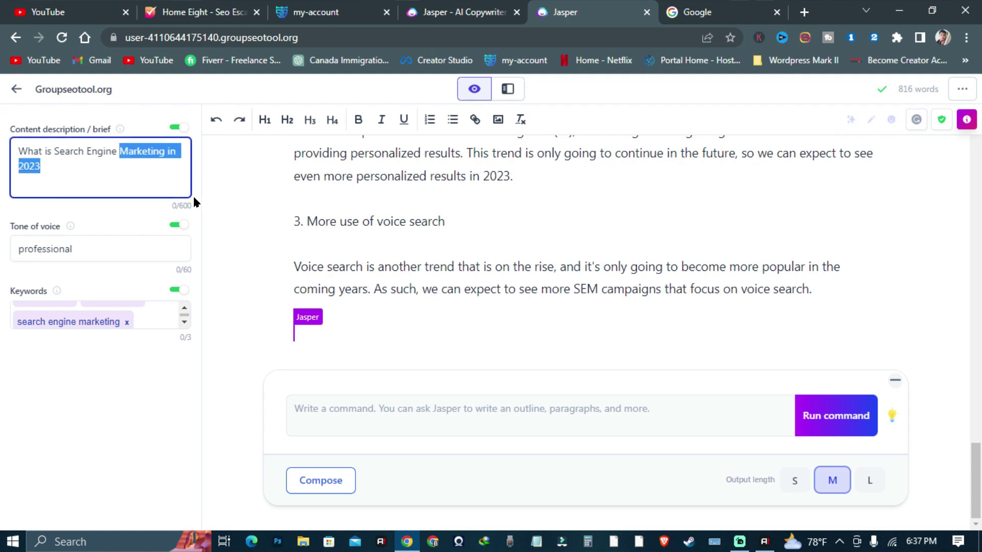
key("BackSpace")
type("Optimi")
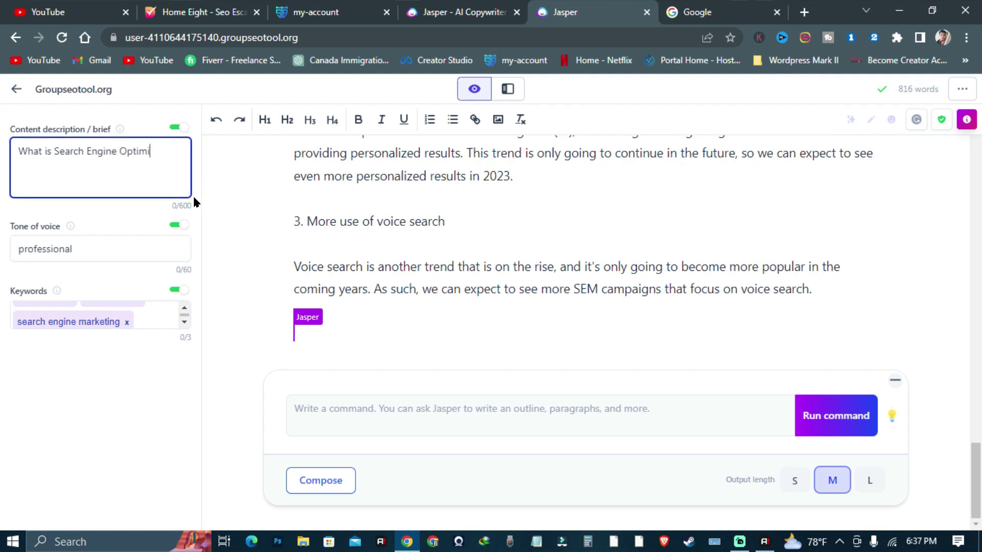
type("zation")
Copy the content description to the end of the article as "What is Search Engine Optimization ?" and start a new line beneath it
left_click_drag(177, 151, 2, 163)
left_click(369, 328)
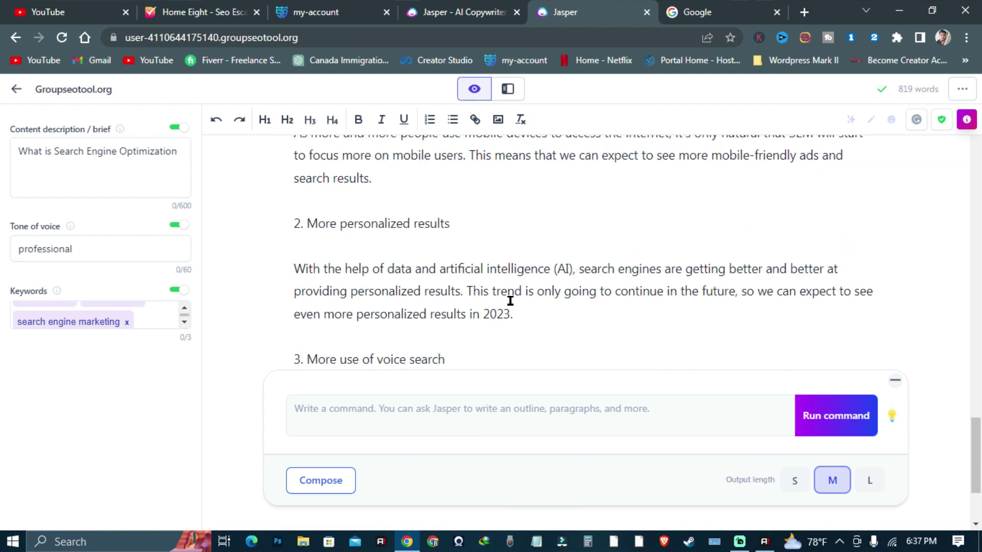
type("?")
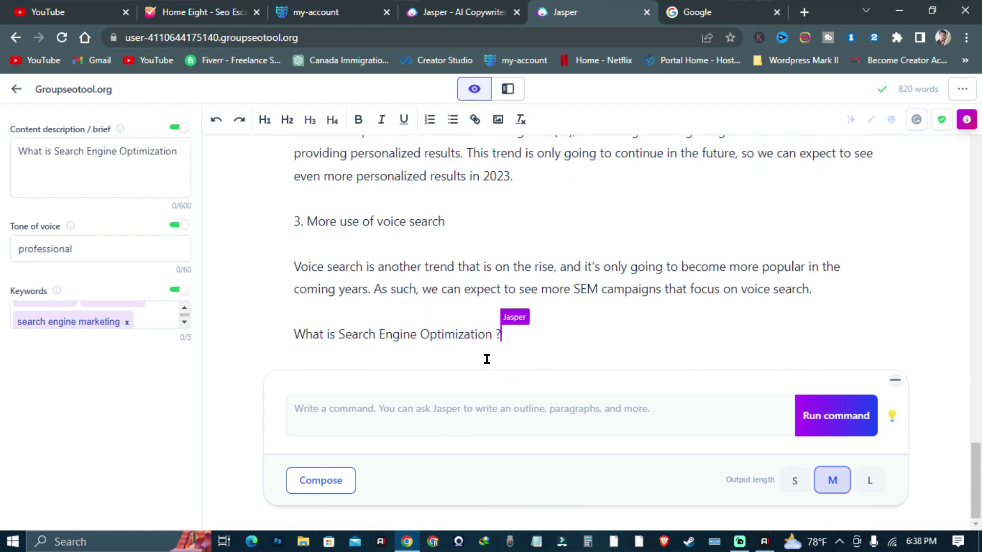
key("Return")
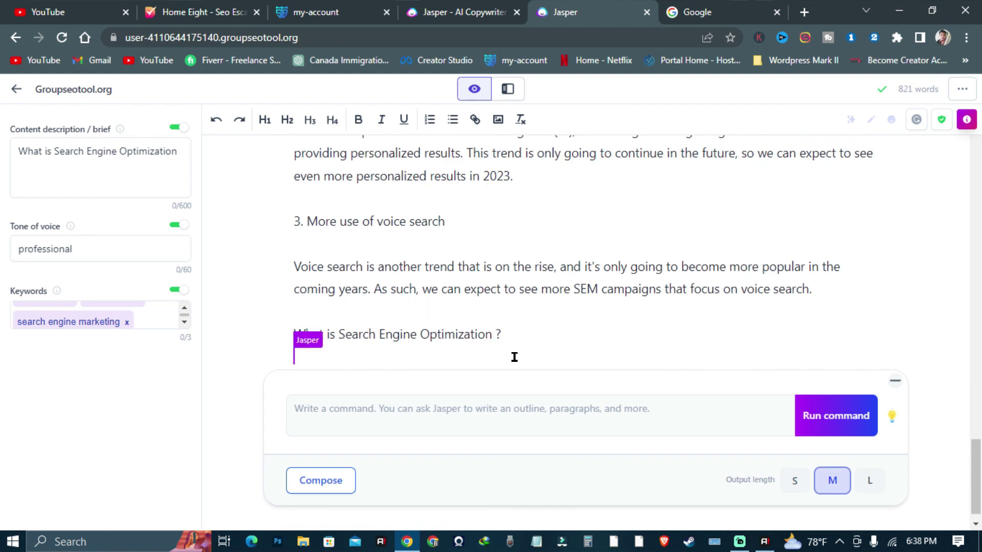
Extend the content description with "in 2023 and how it works" and have Jasper compose medium-length content beneath the new question
left_click(177, 155)
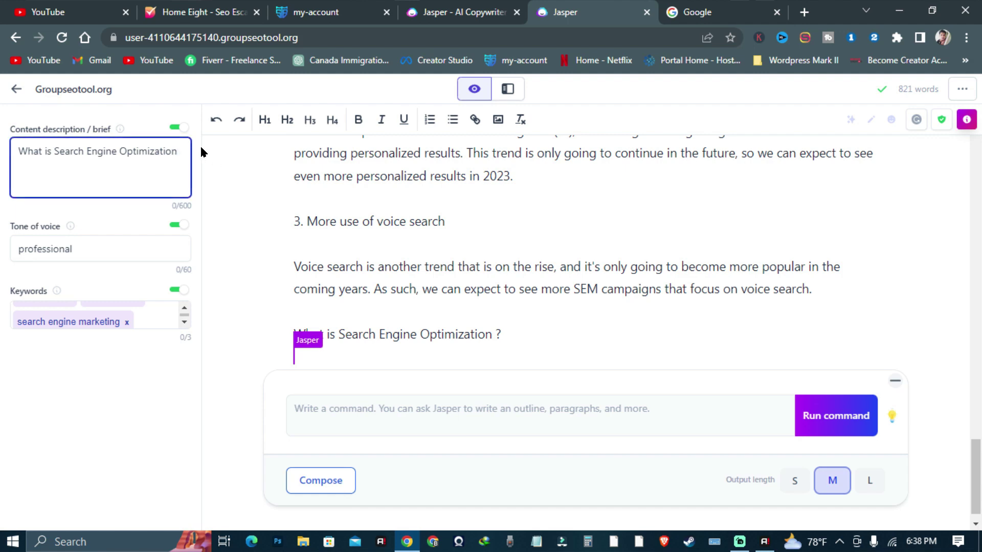
type("202")
type("3 and how it works")
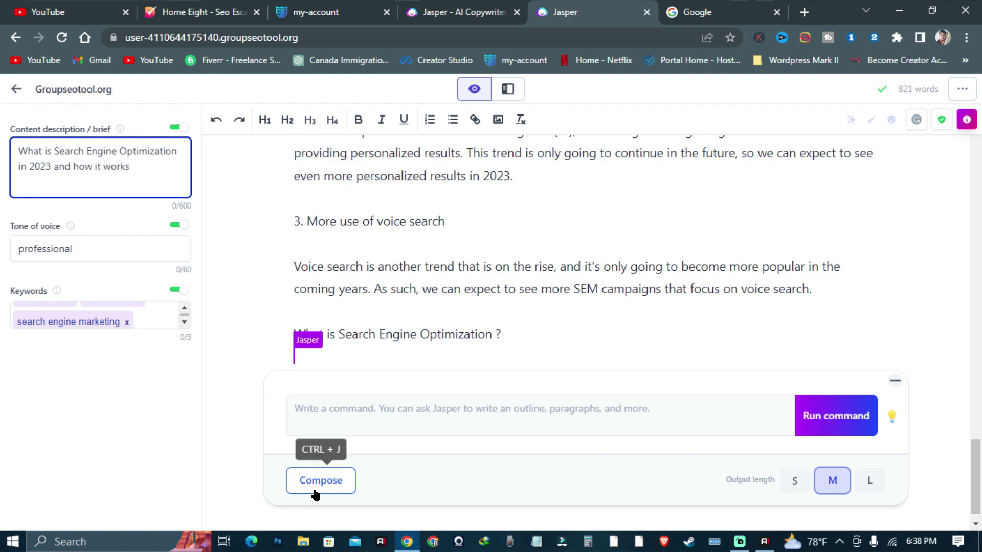
left_click(331, 487)
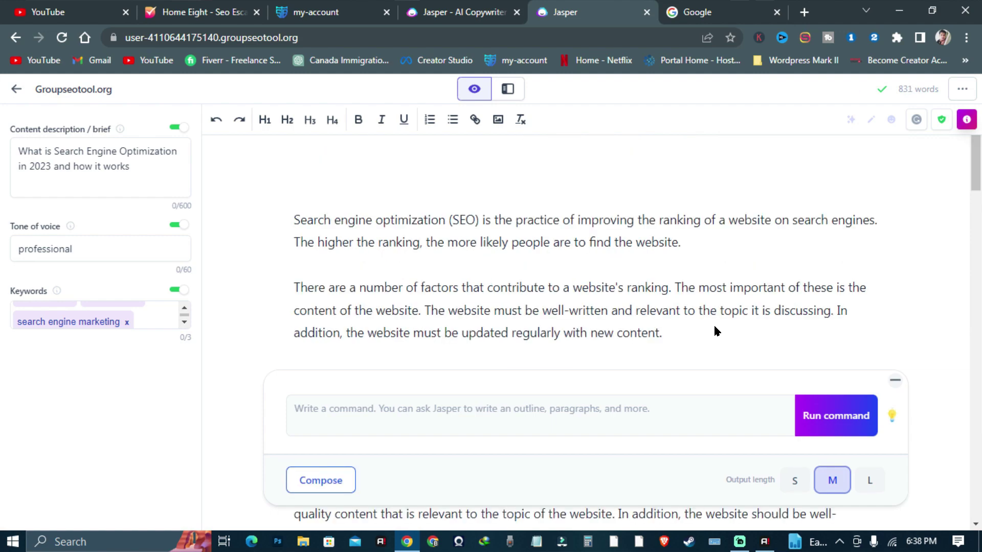
left_click_drag(976, 164, 977, 545)
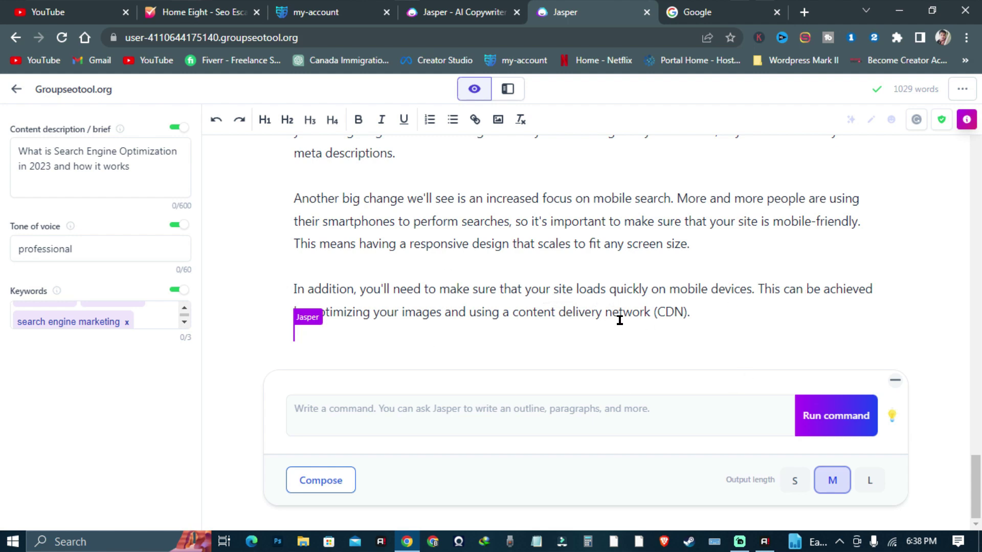
Write "Also Seach enjine optimization work on grow your reach on google" on the last line of the article
type("Also")
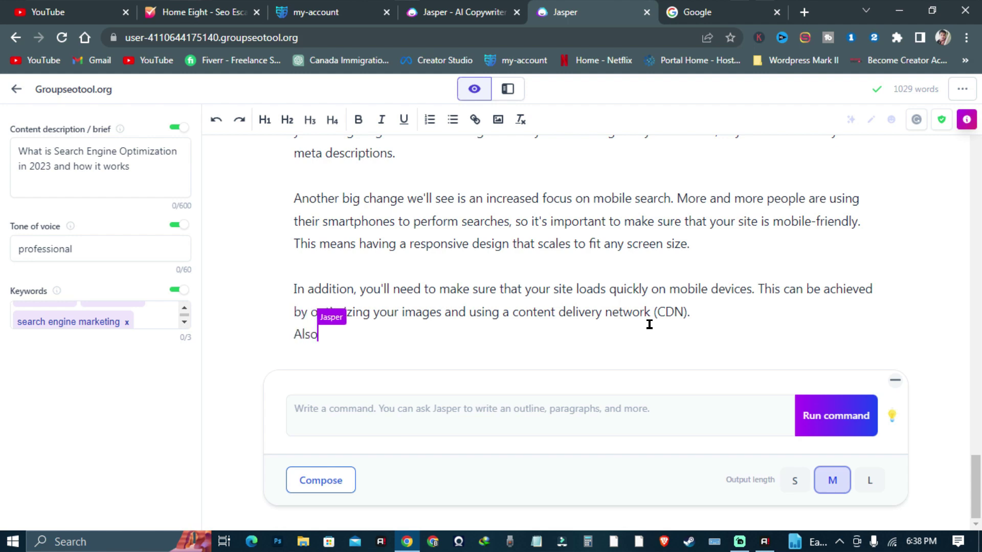
type(" Seach en")
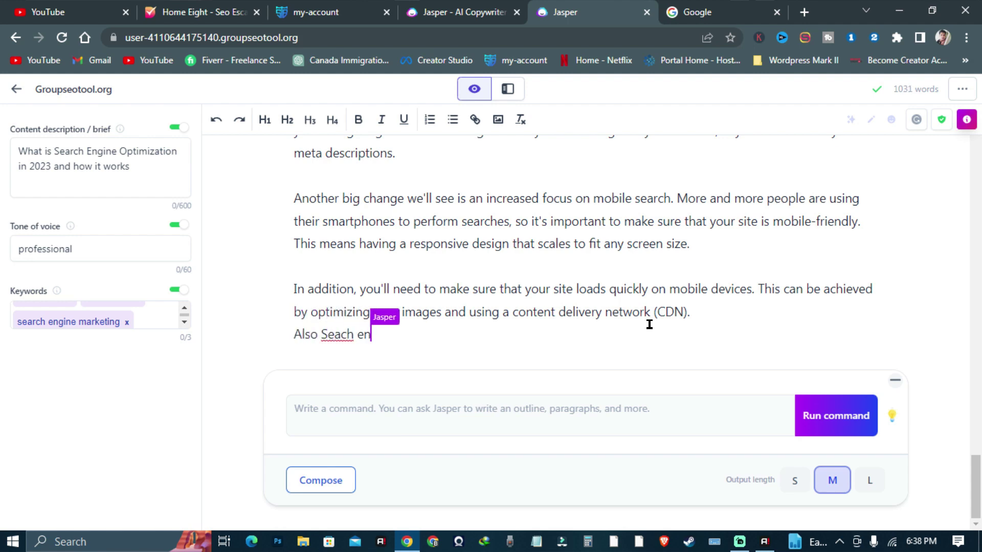
type("jine o")
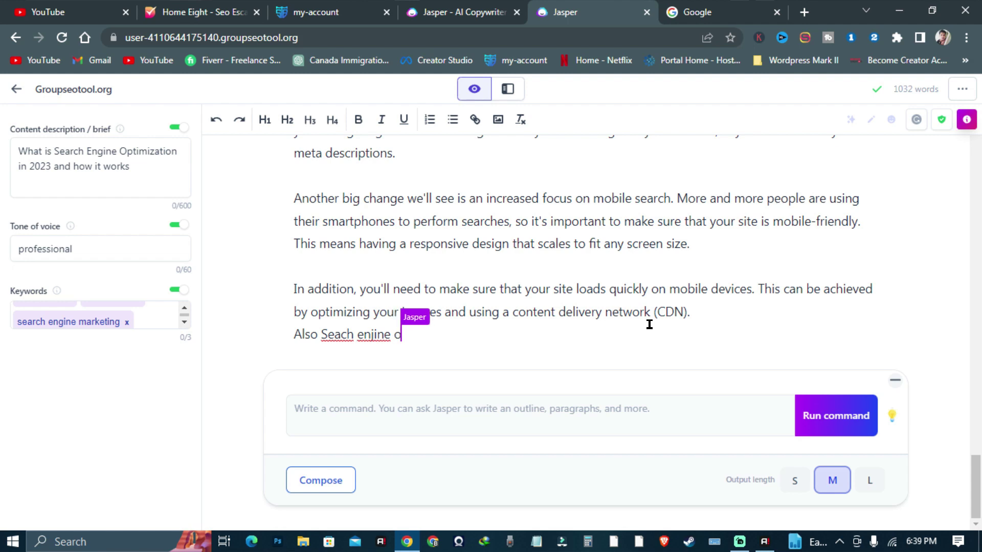
type("ptimizati")
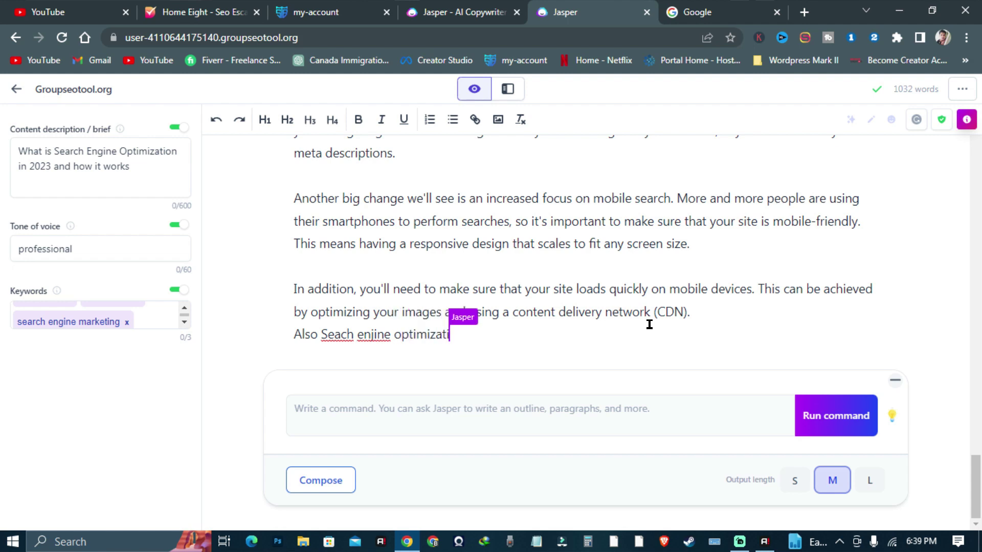
type("on work")
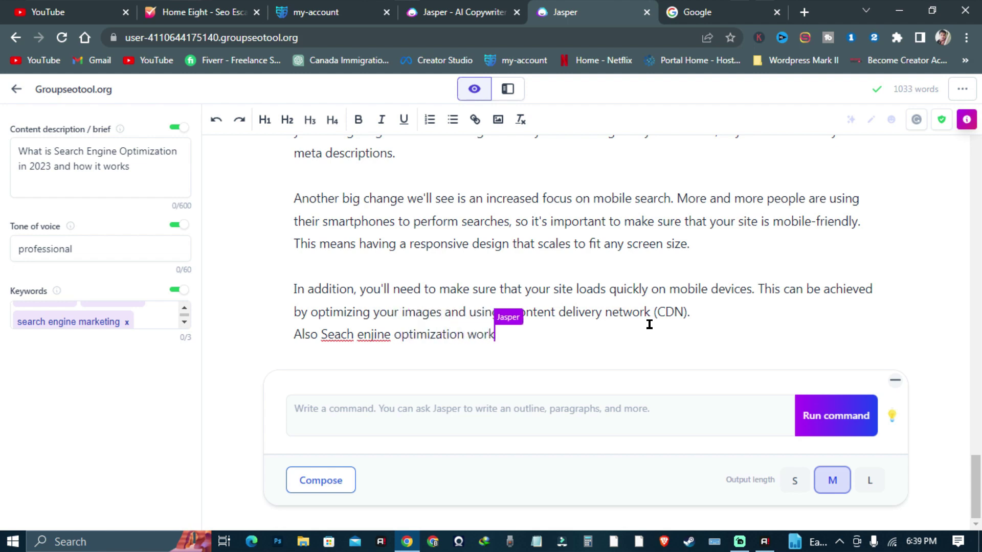
type(" on grow")
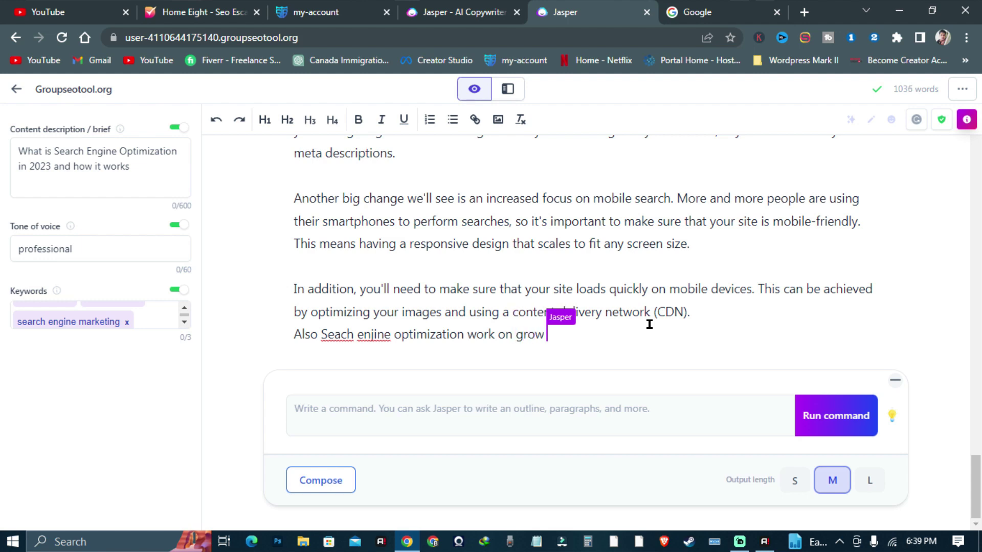
type(" your reac")
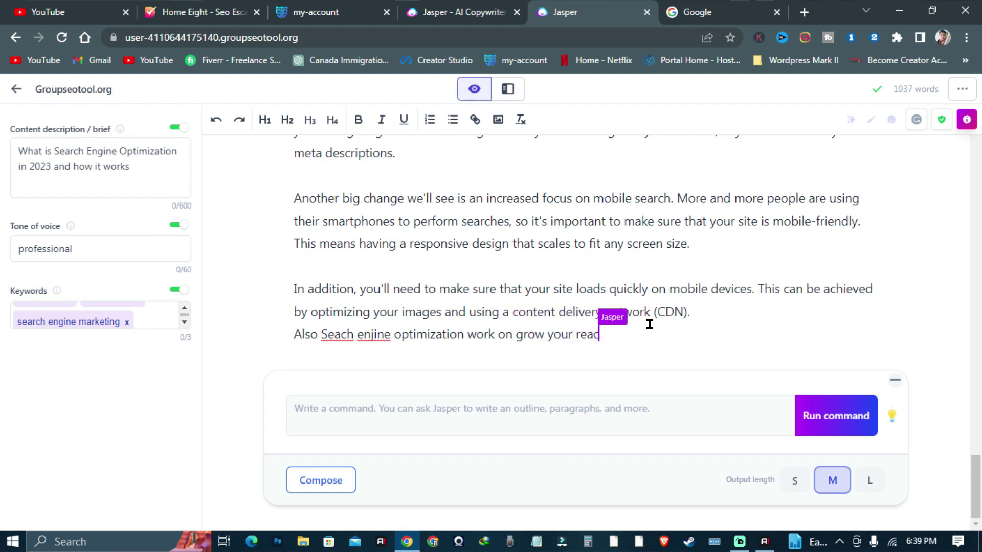
type("h on go")
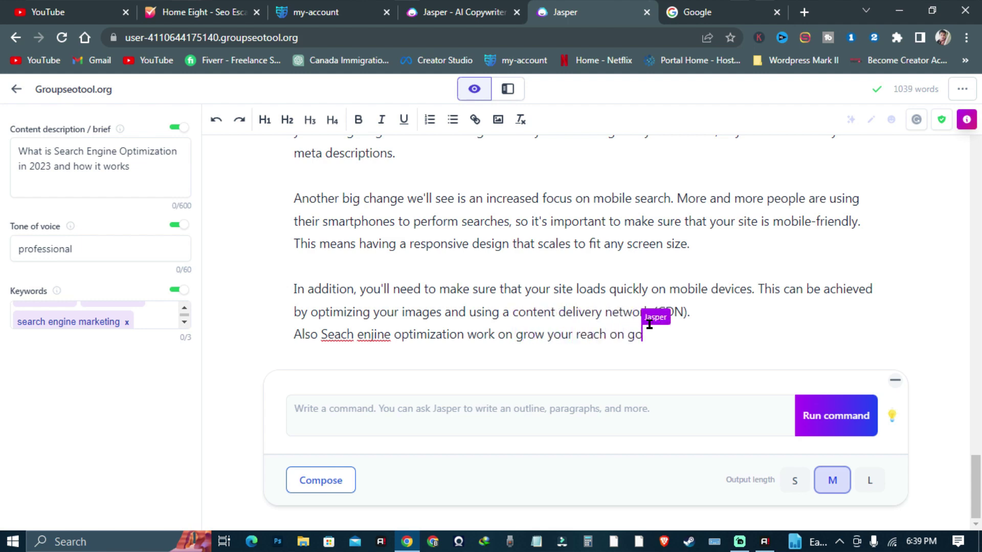
type("ogle")
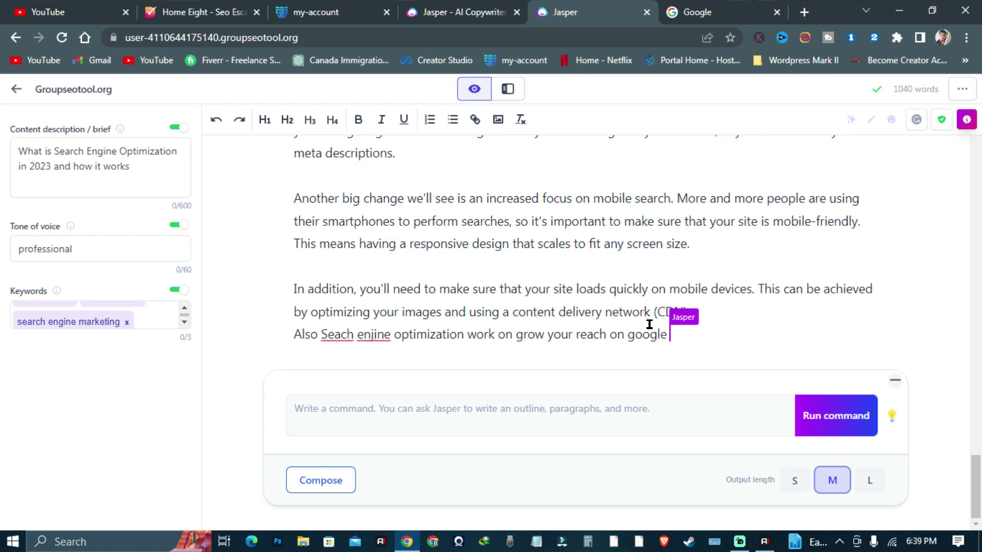
Correct the misspelled words in the last line to read "Search engine" and return to the end of the sentence
left_click(332, 327)
type("r")
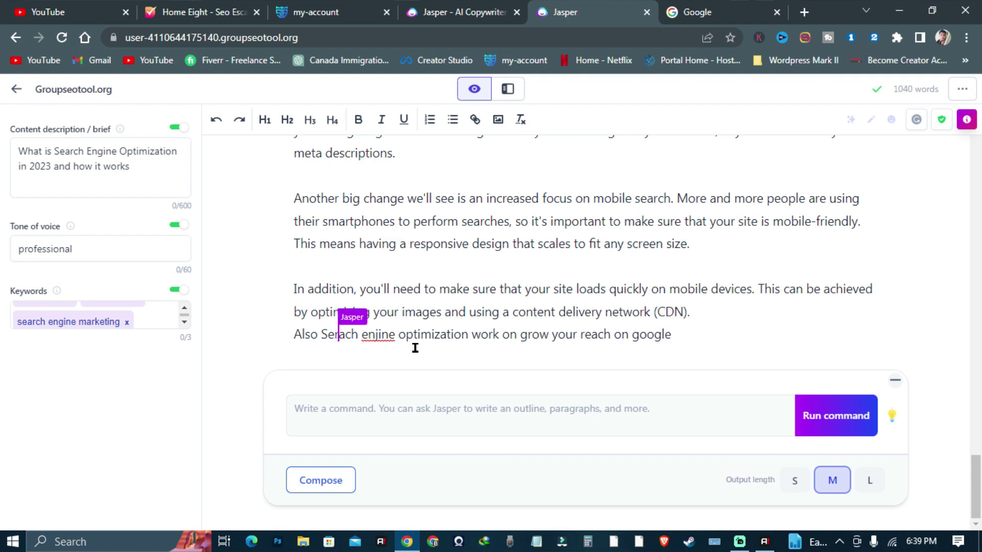
left_click(699, 339)
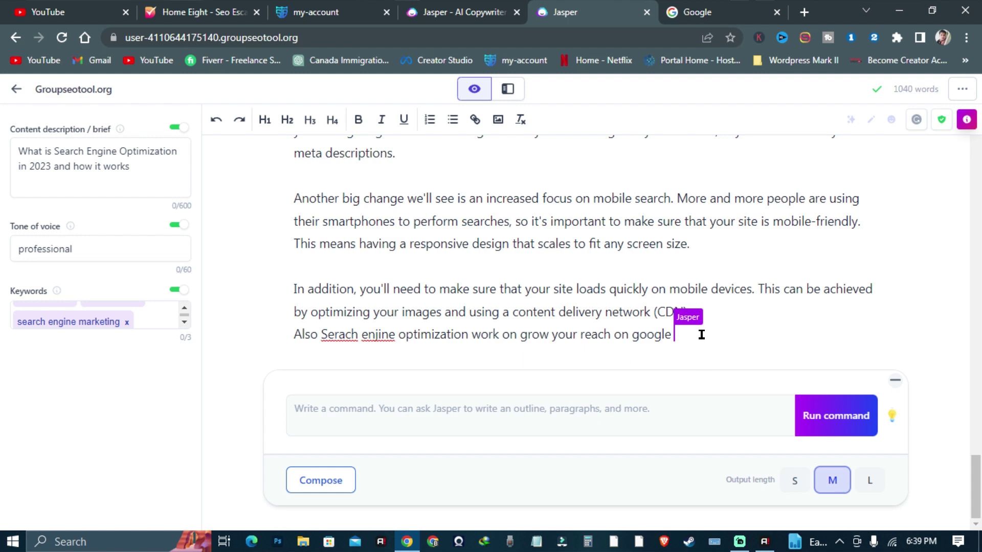
left_click(375, 335)
key("BackSpace")
type("g")
left_click(722, 330)
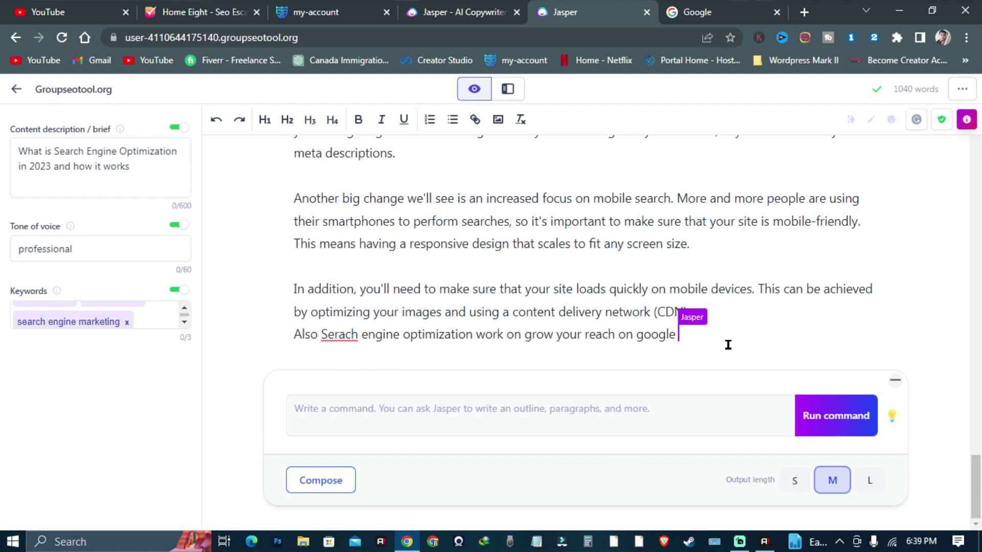
left_click_drag(356, 334, 321, 335)
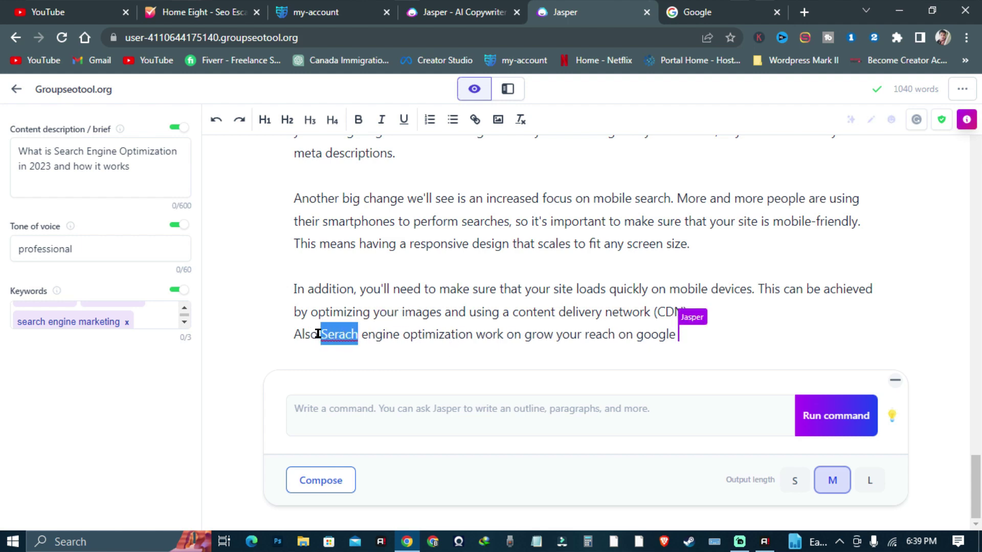
right_click(323, 335)
left_click(376, 108)
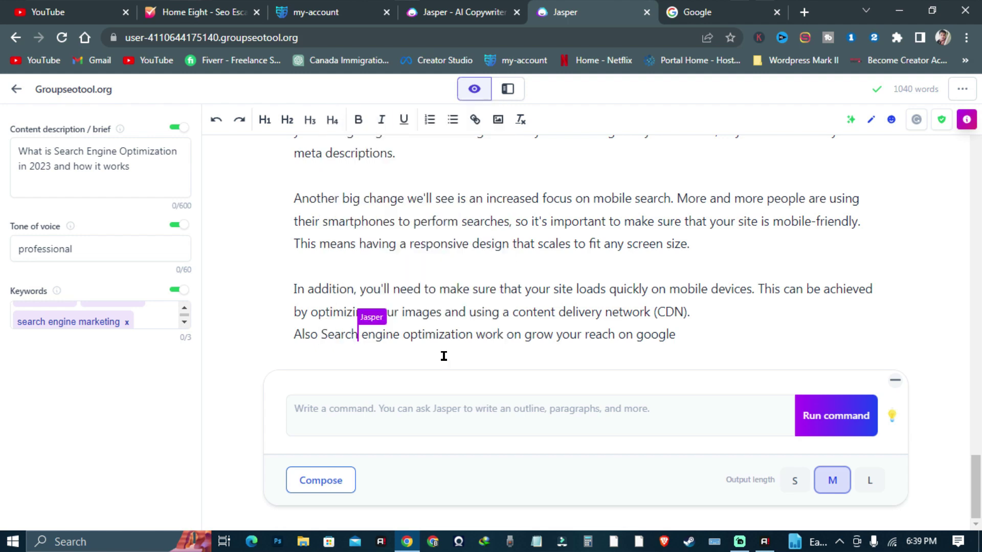
left_click(407, 334)
left_click(714, 330)
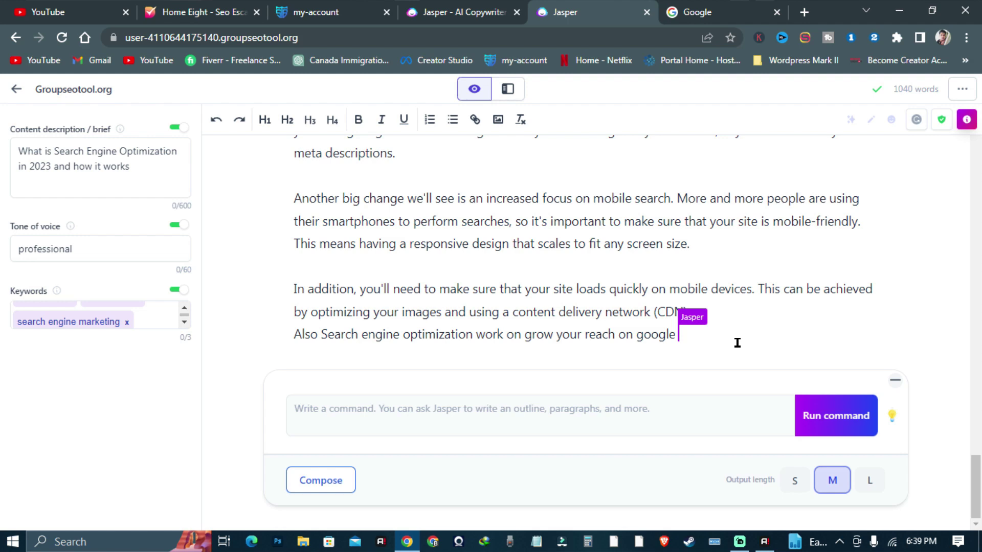
Continue the article's last sentence with ", you will get more traffic from google if your seo is good for your website"
type(", y")
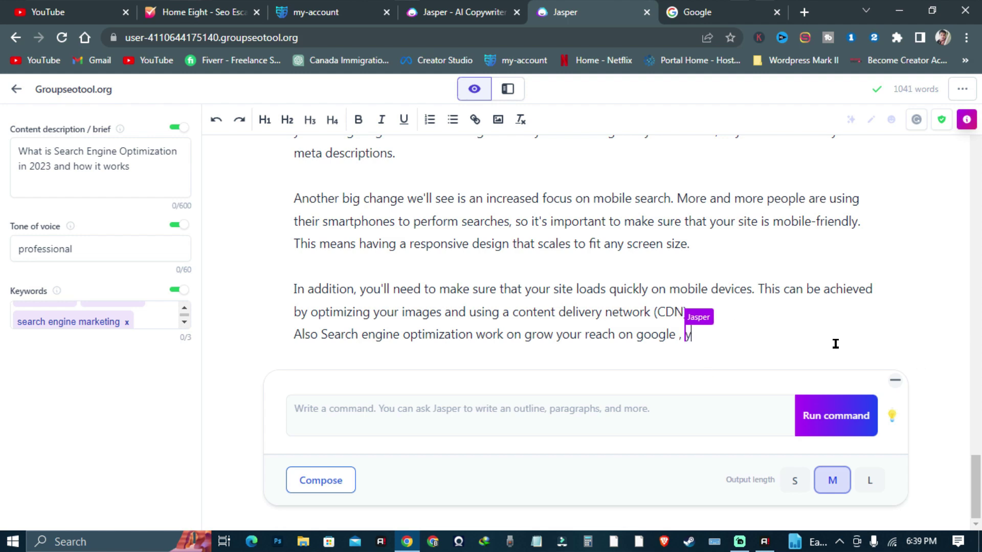
type("ou will g")
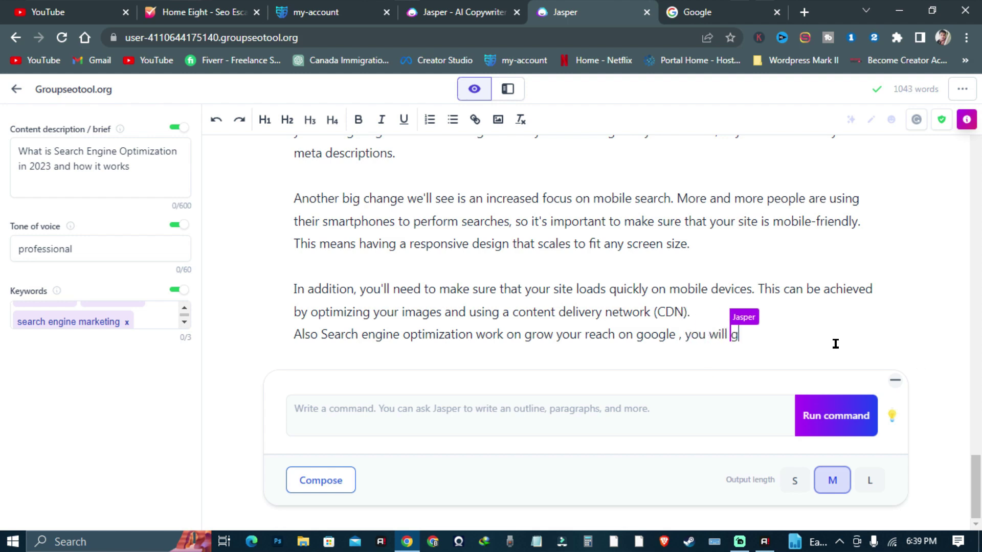
type("et more tra")
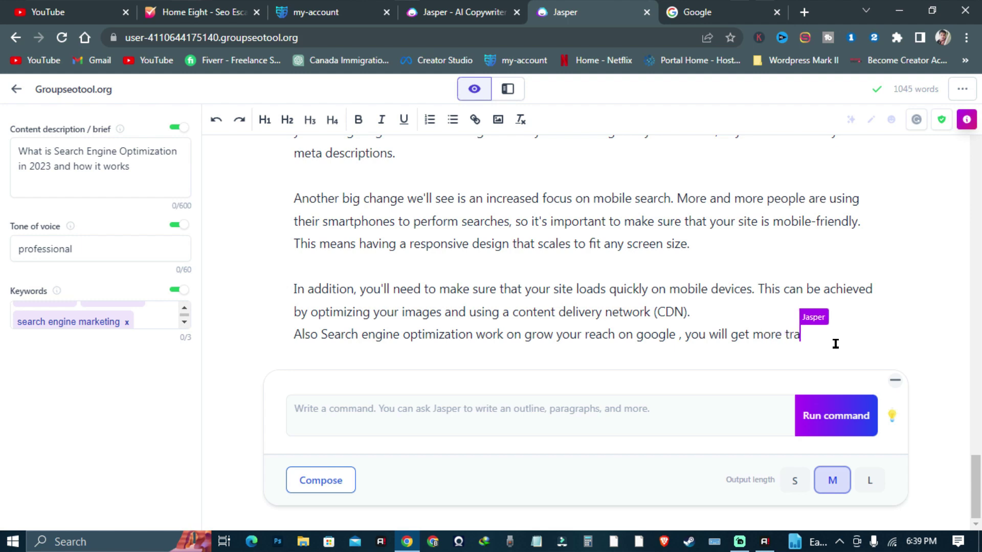
type("ffic ")
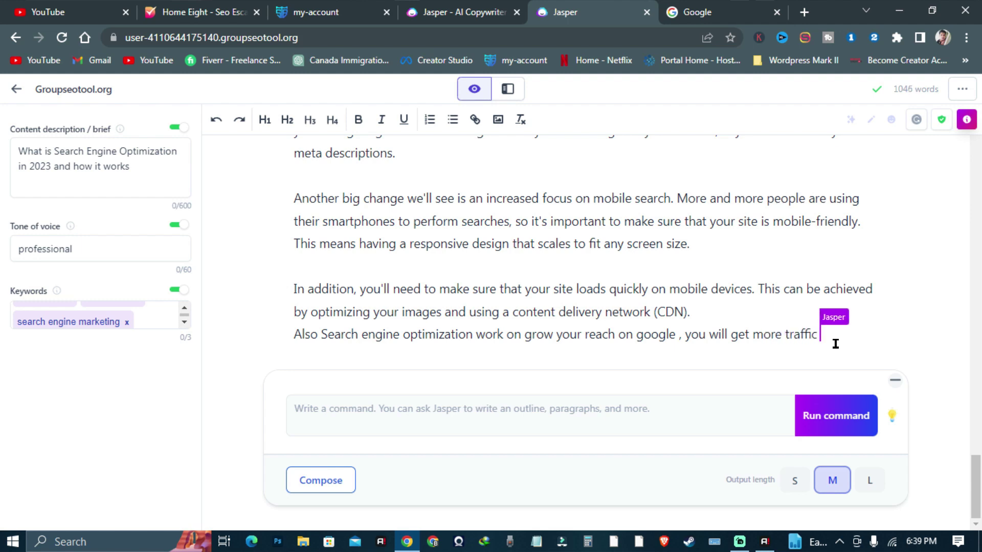
type("from googl")
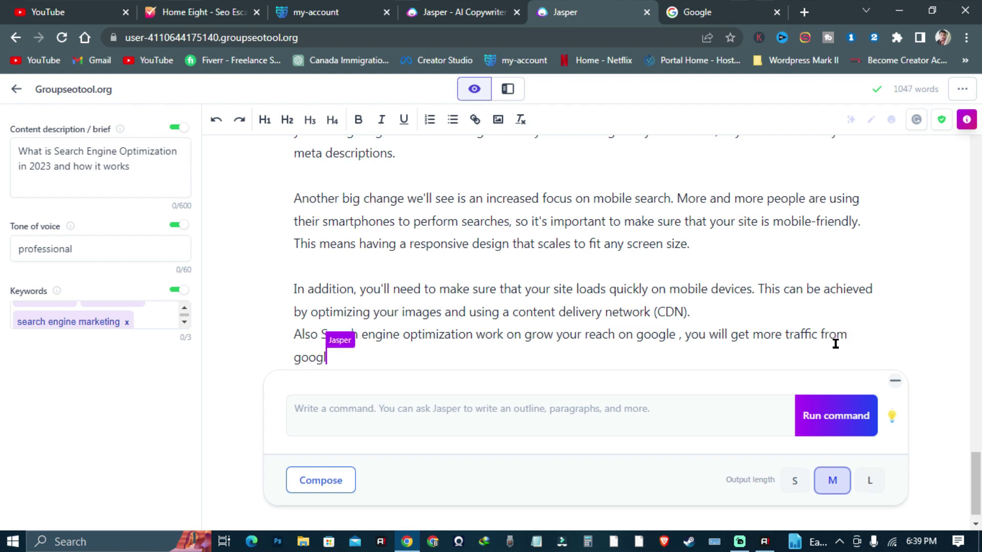
type("e if you")
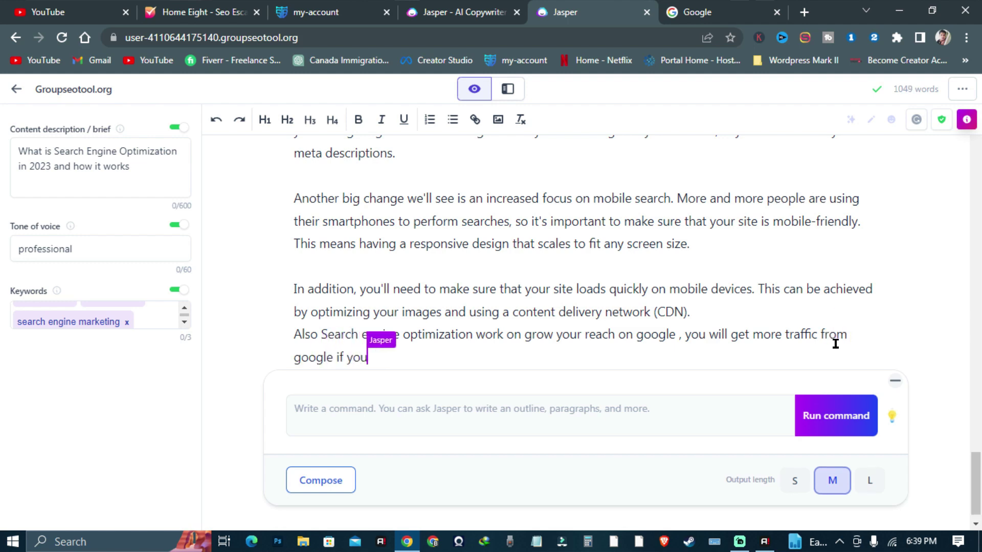
type("r ")
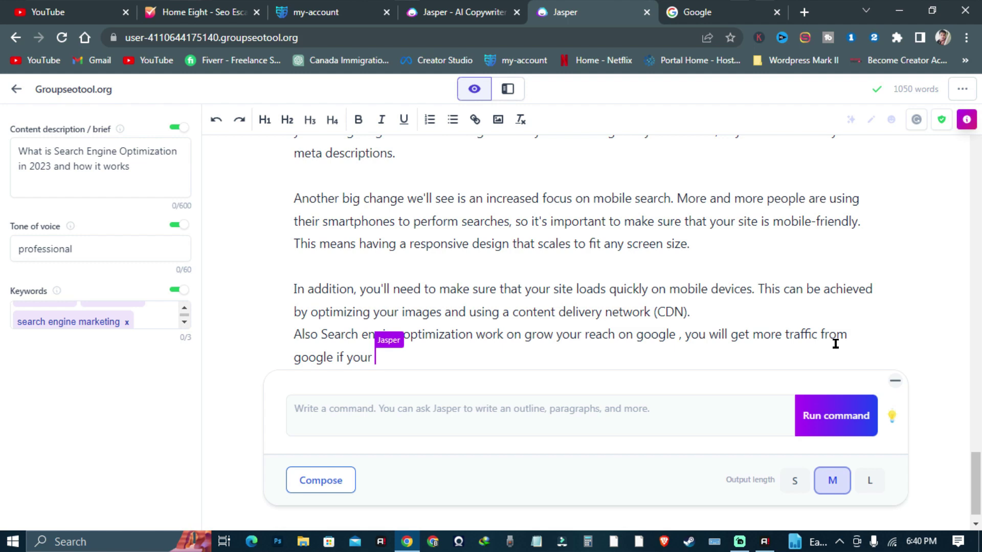
type("seo is ")
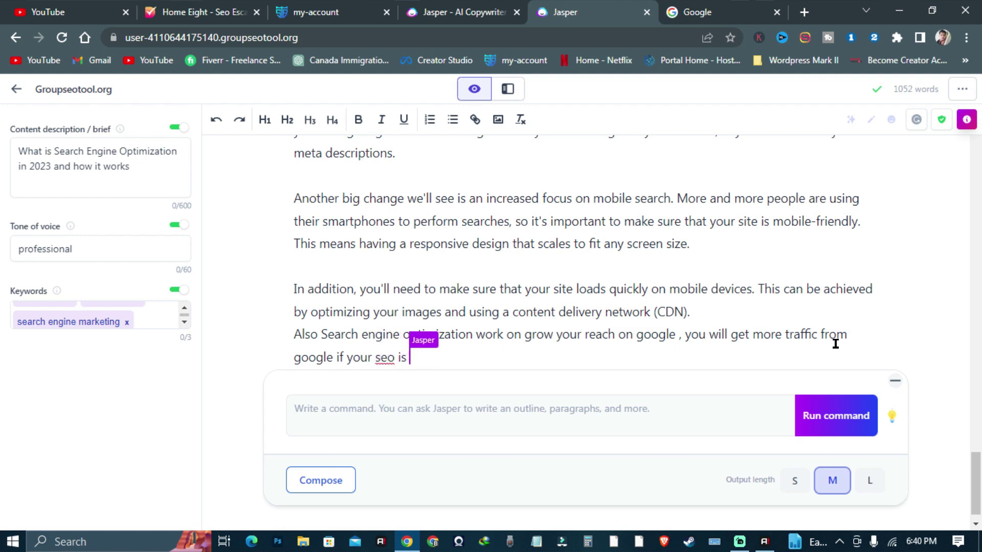
type("good for ")
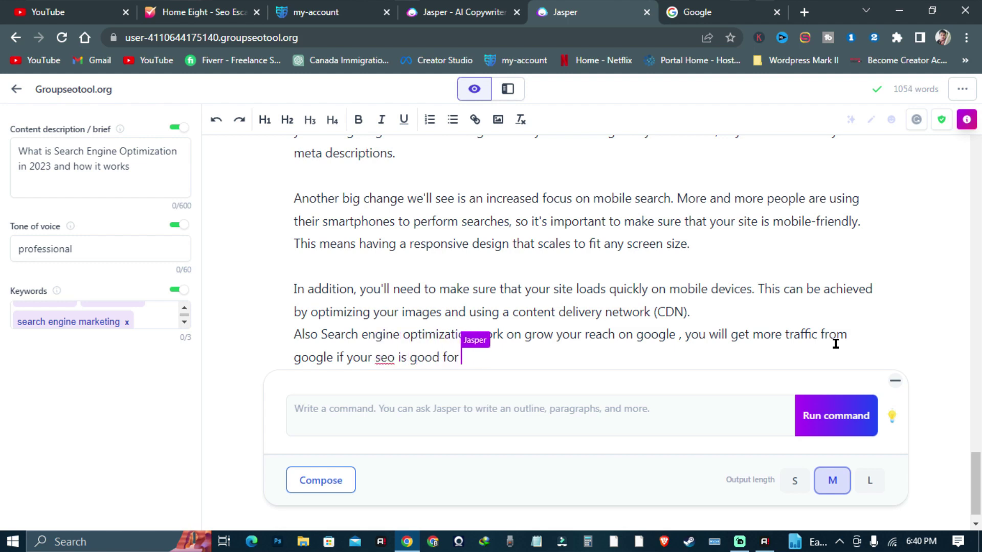
type("your website")
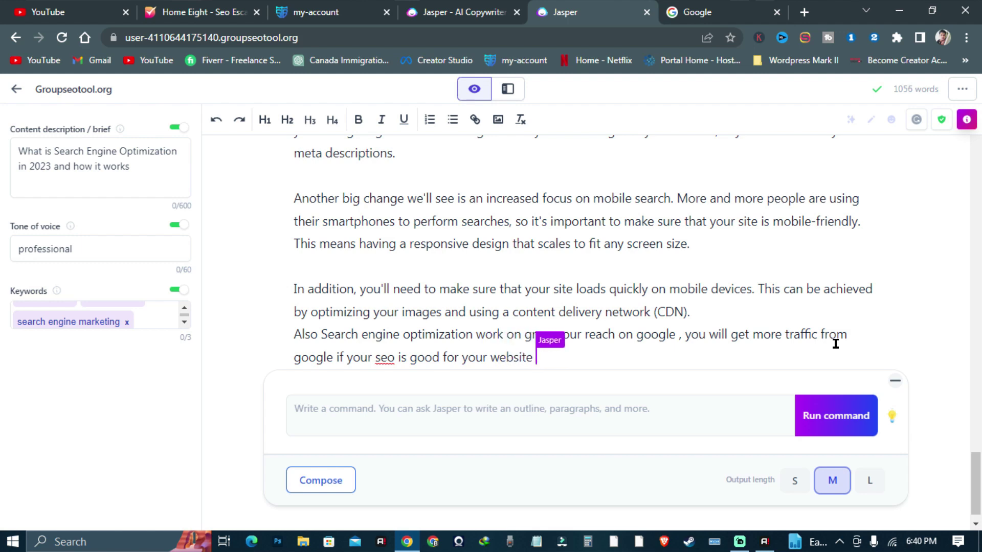
Have Jasper compose more medium-length content directly after the hand-written closing sentence
key("Return")
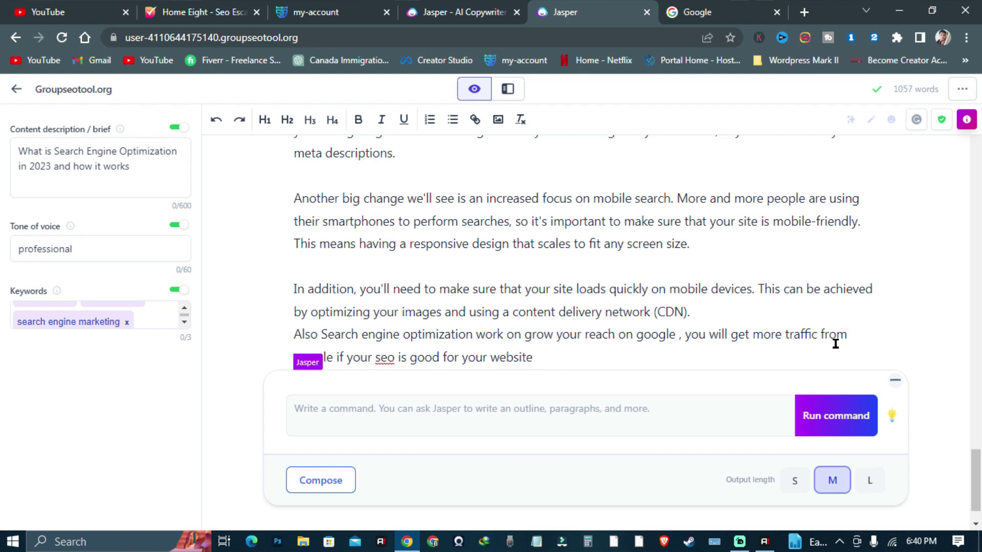
scroll(739, 329, "down", 1)
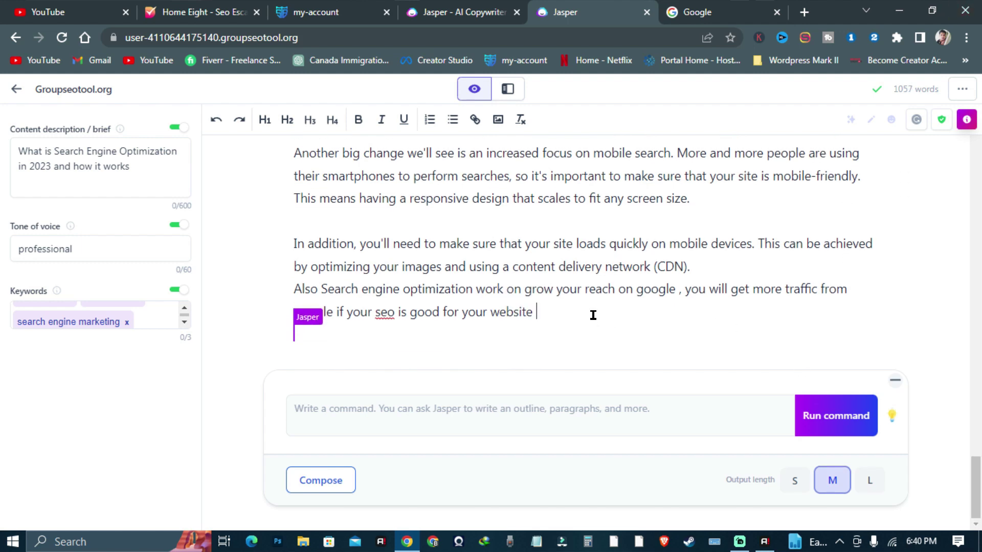
key("BackSpace")
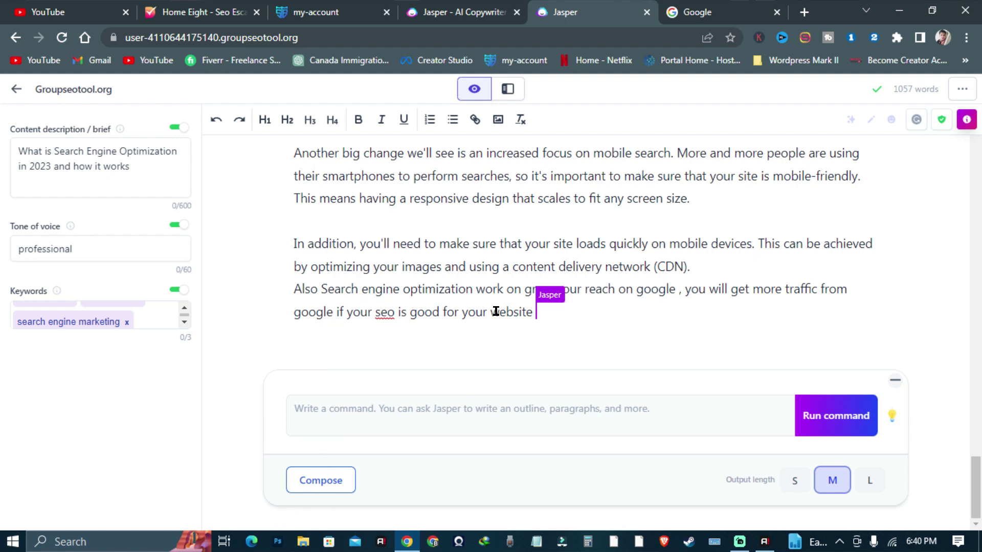
left_click(321, 480)
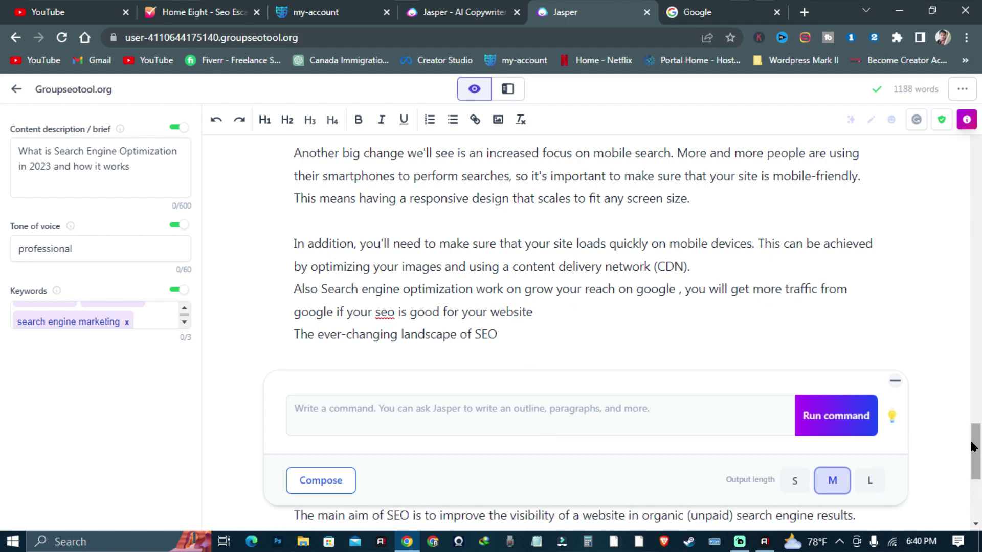
Review the article from the newly composed ending up to its opening and back down, selecting the whole text along the way
left_click_drag(973, 446, 963, 388)
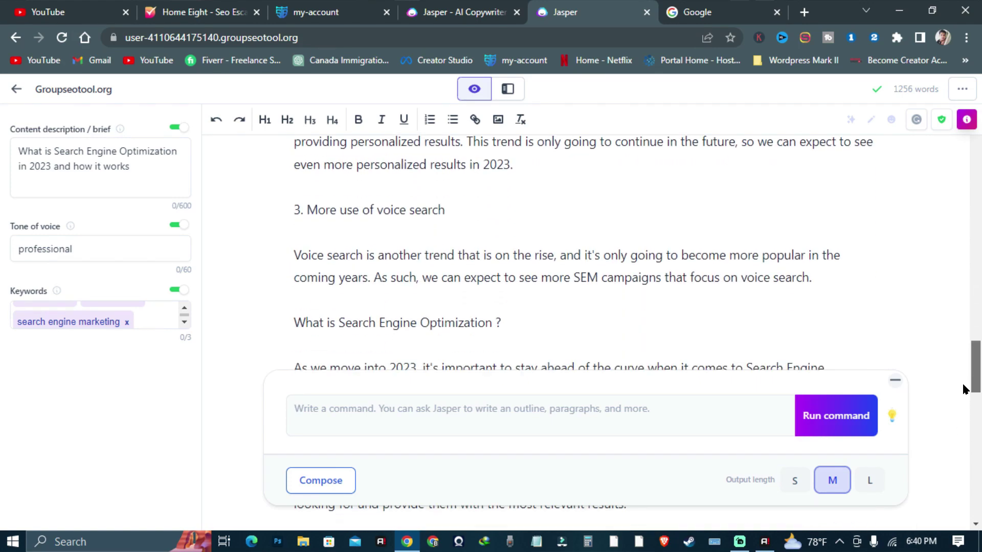
left_click_drag(971, 388, 972, 381)
scroll(377, 247, "up", 8)
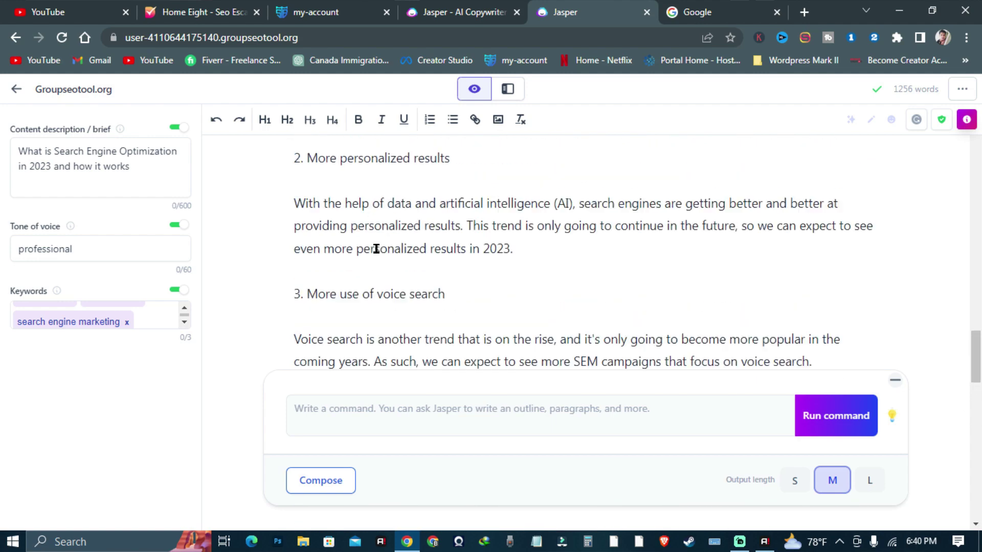
left_click(418, 233)
left_click(459, 256)
scroll(461, 253, "up", 10)
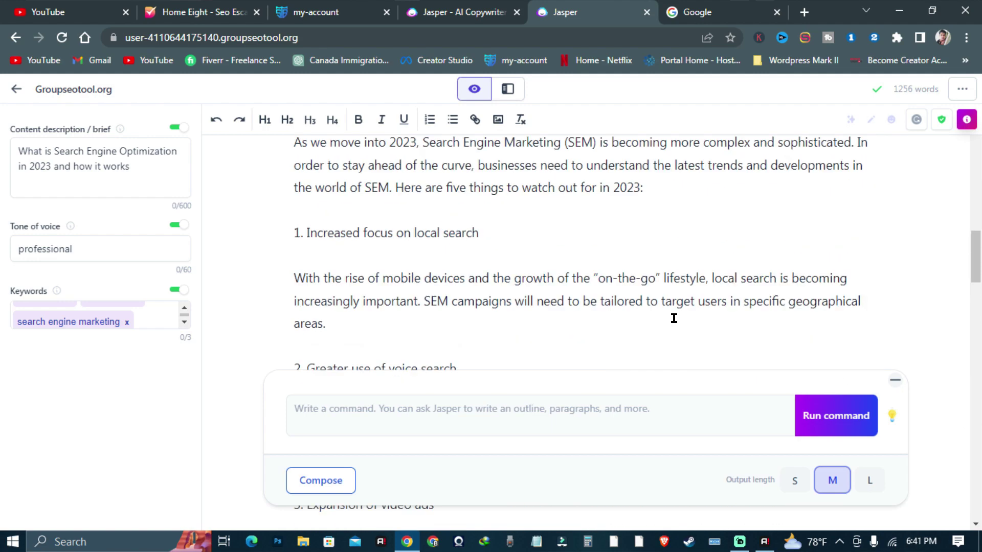
left_click(377, 245)
key("ctrl+a")
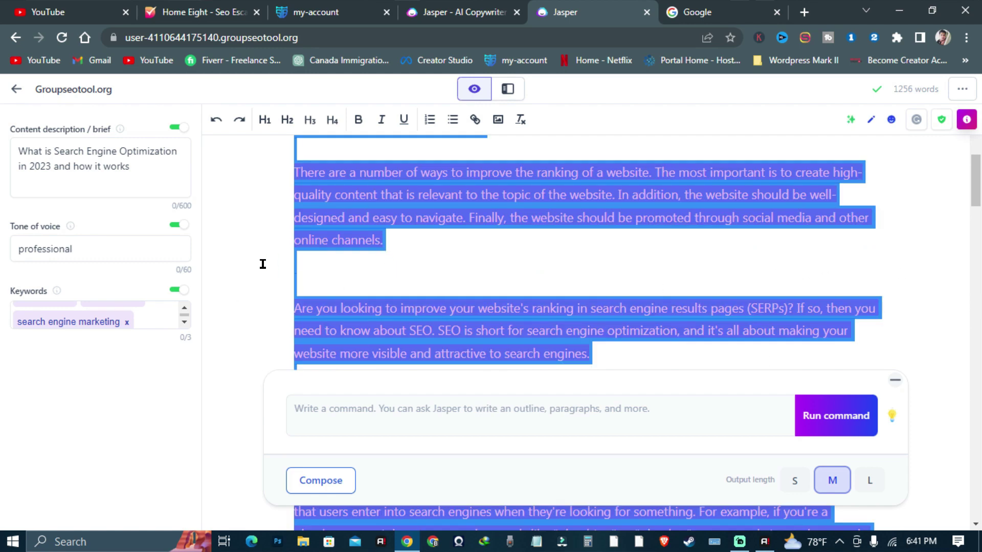
scroll(705, 292, "up", 10)
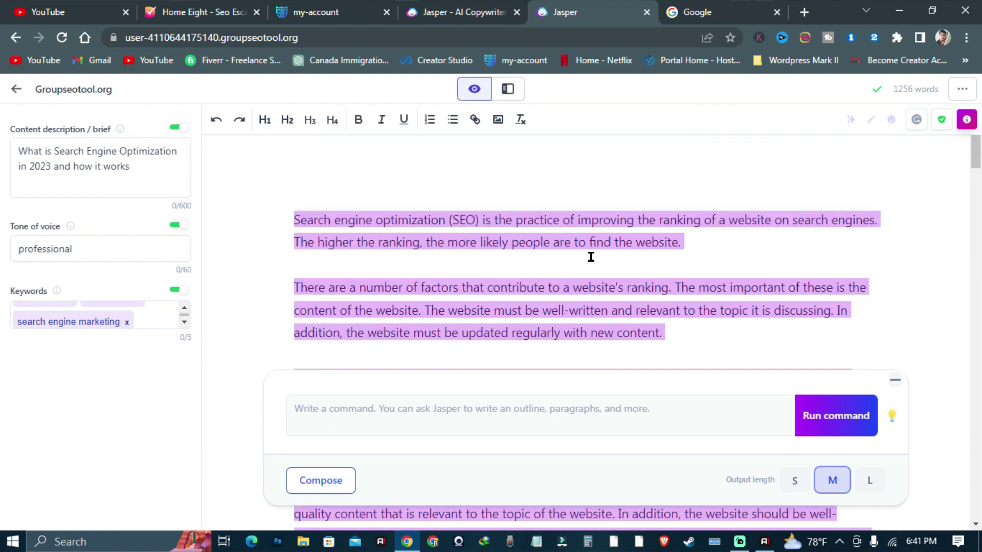
left_click(721, 250)
scroll(385, 348, "down", 15)
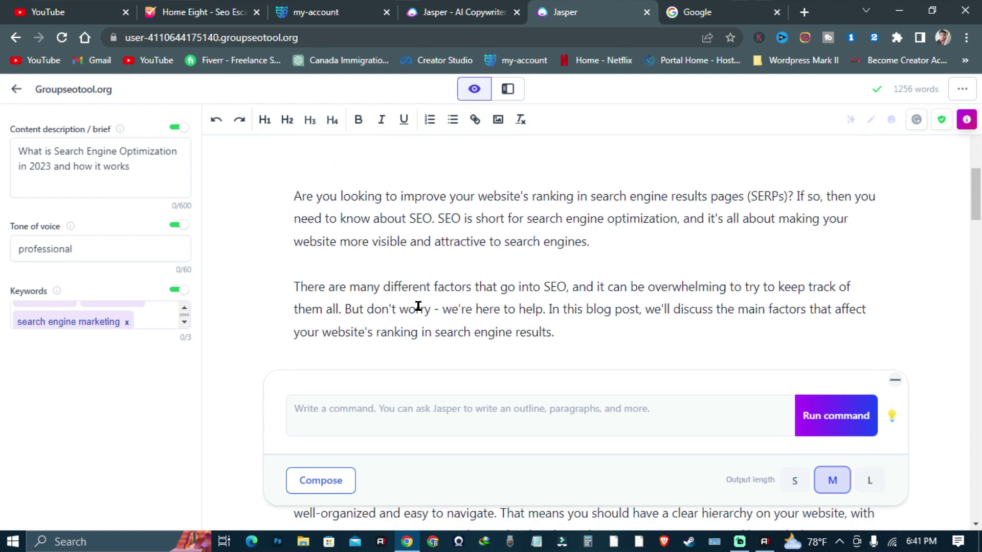
scroll(524, 292, "down", 15)
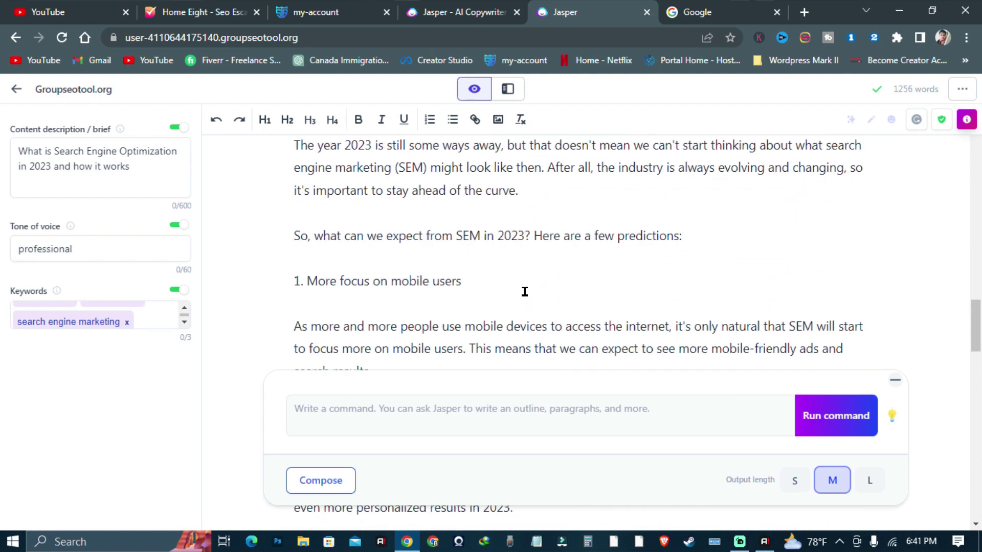
scroll(436, 254, "down", 4)
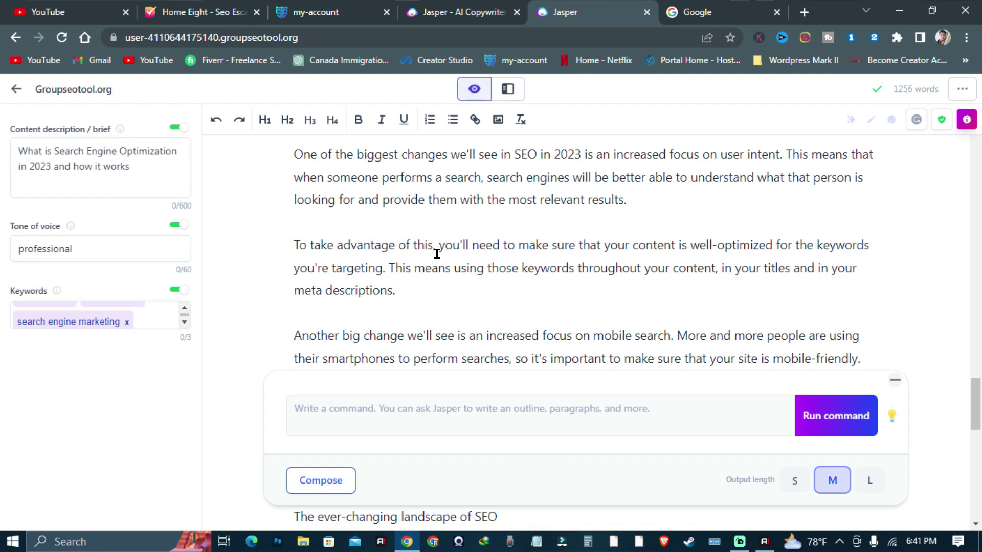
Switch to the jasper.ai website and look through its homepage features, the Chrome extension offer and the business platform section
key("ctrl+shift+Tab")
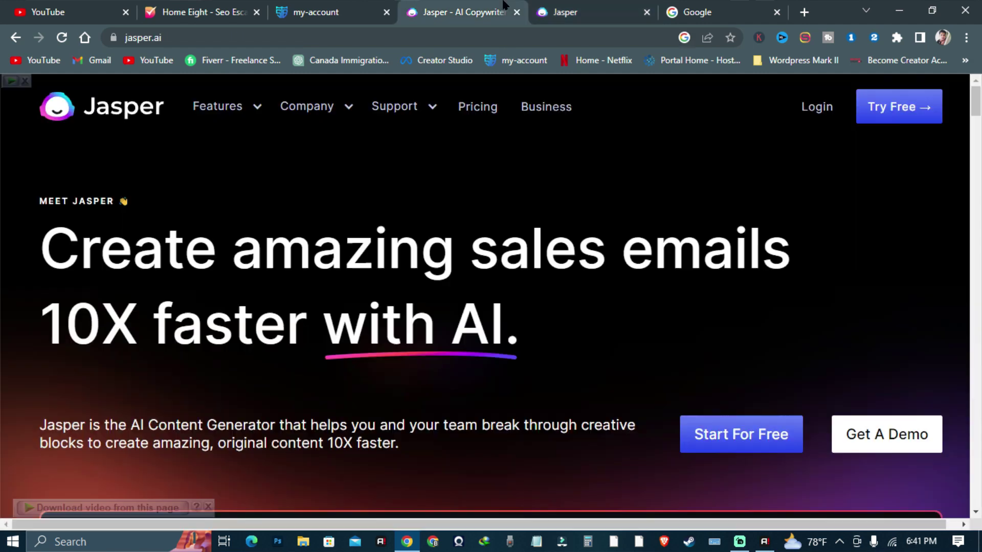
scroll(401, 254, "down", 10)
scroll(310, 322, "down", 20)
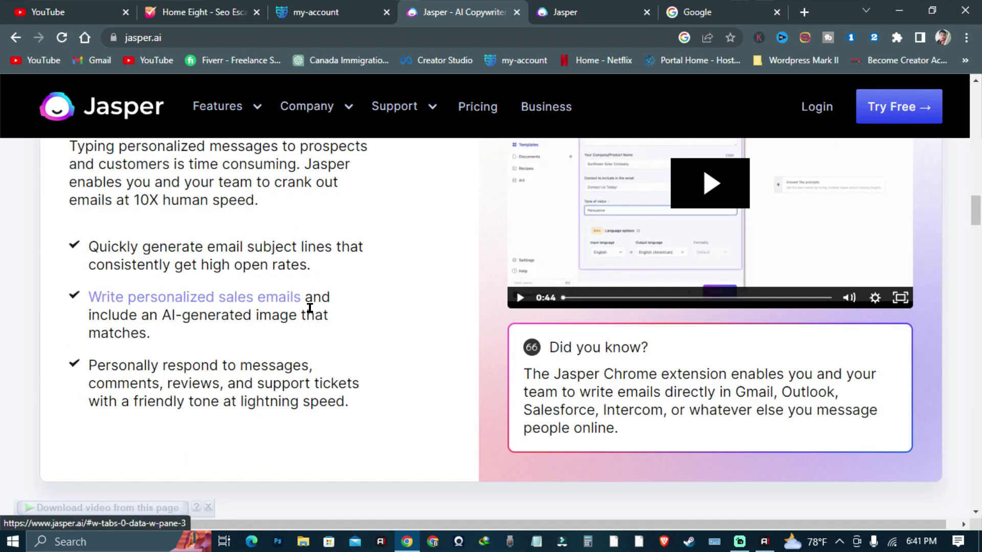
scroll(312, 311, "up", 3)
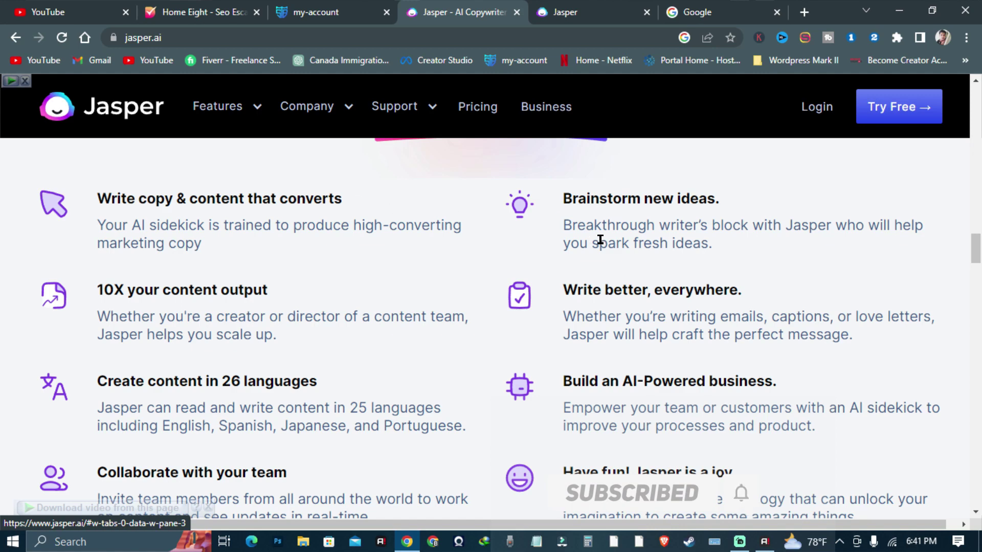
scroll(578, 416, "down", 12)
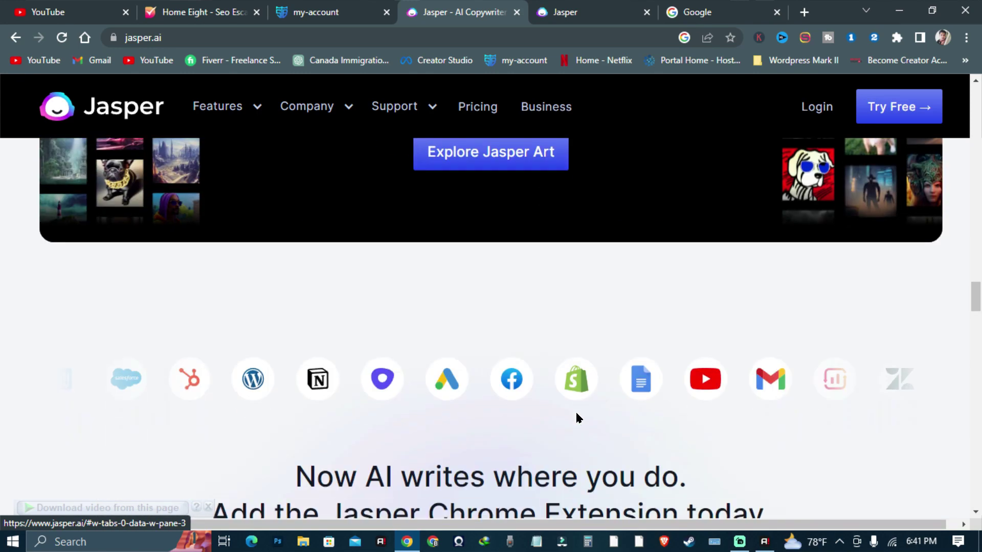
scroll(577, 416, "down", 5)
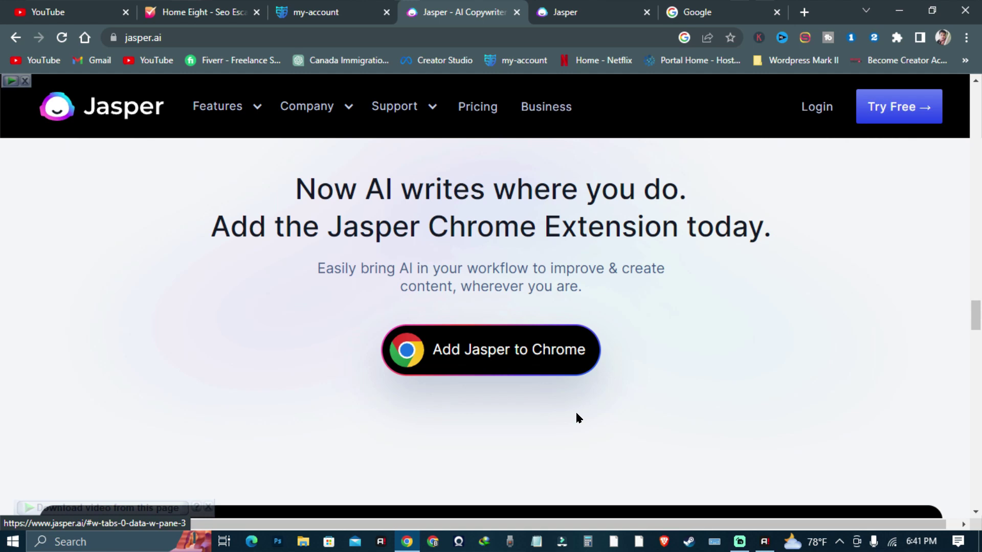
scroll(577, 418, "down", 3)
scroll(577, 417, "down", 1)
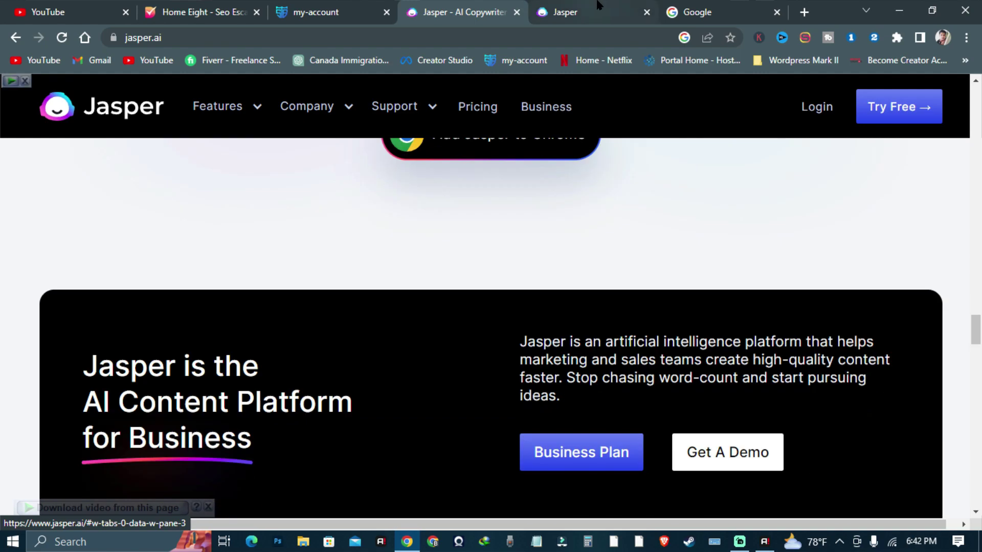
Return to the article document and read it from the opening paragraph down to the search engine marketing trends on voice search and video ads
left_click(598, 12)
scroll(461, 286, "up", 5)
scroll(467, 294, "up", 15)
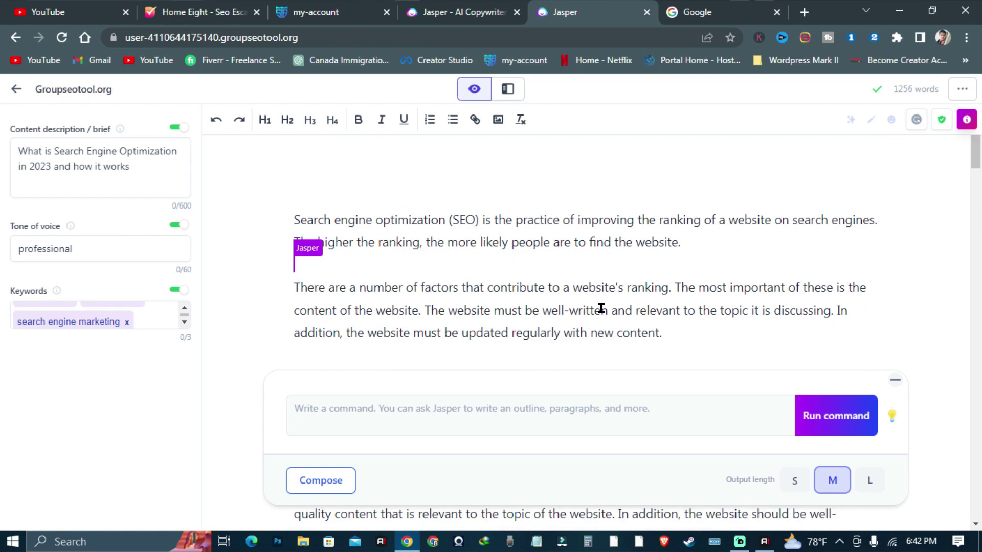
scroll(615, 291, "down", 4)
scroll(619, 275, "up", 5)
scroll(619, 275, "down", 5)
scroll(397, 339, "up", 5)
scroll(401, 253, "down", 5)
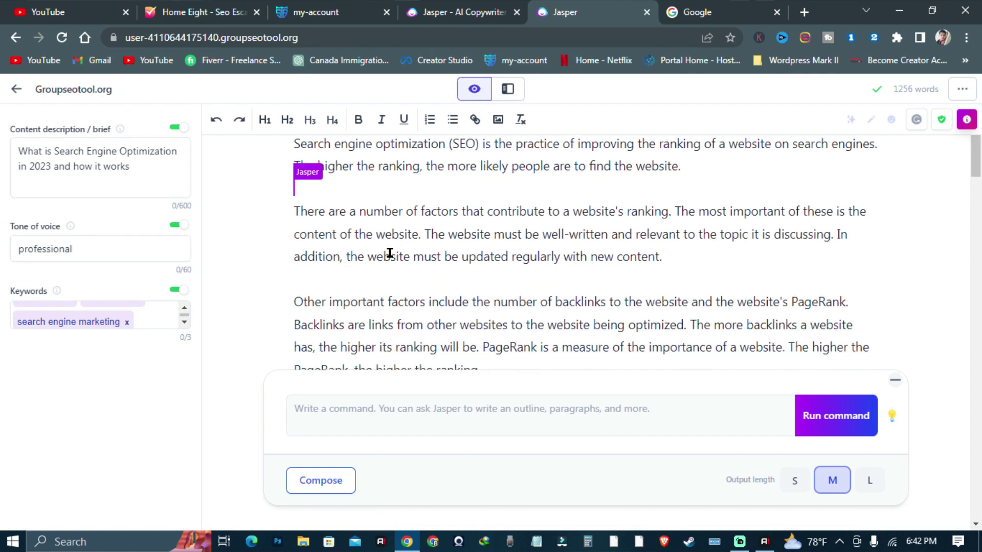
scroll(540, 280, "down", 3)
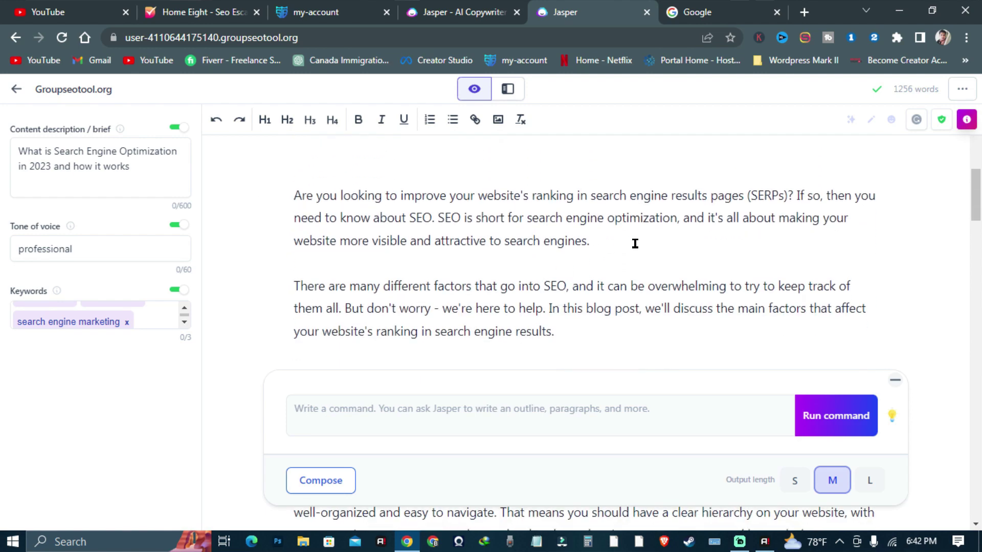
scroll(635, 244, "down", 6)
scroll(636, 244, "down", 4)
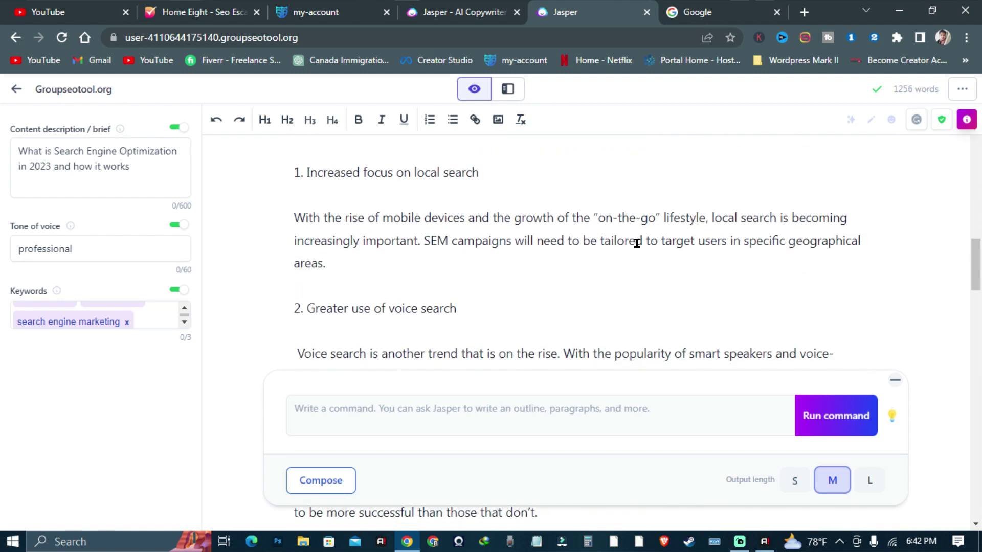
scroll(637, 243, "down", 3)
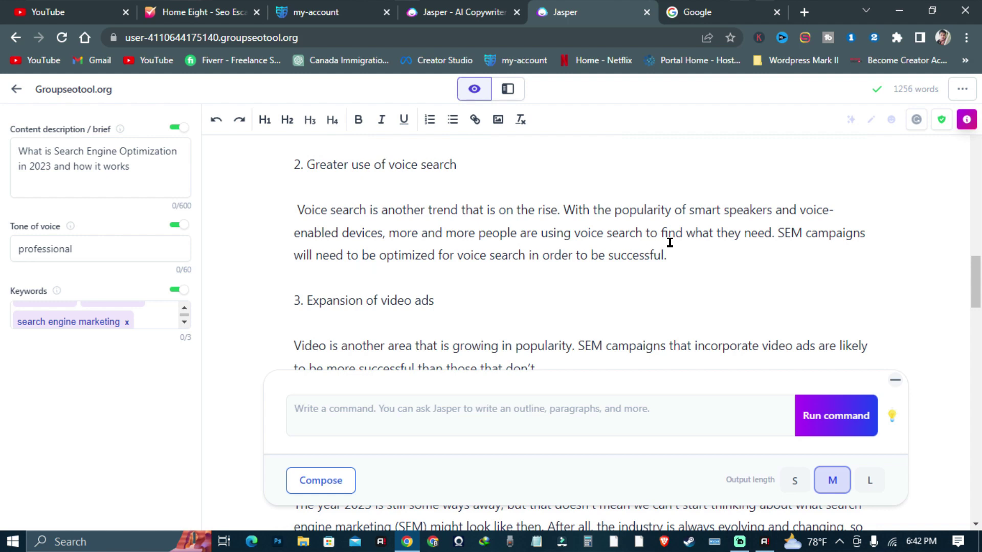